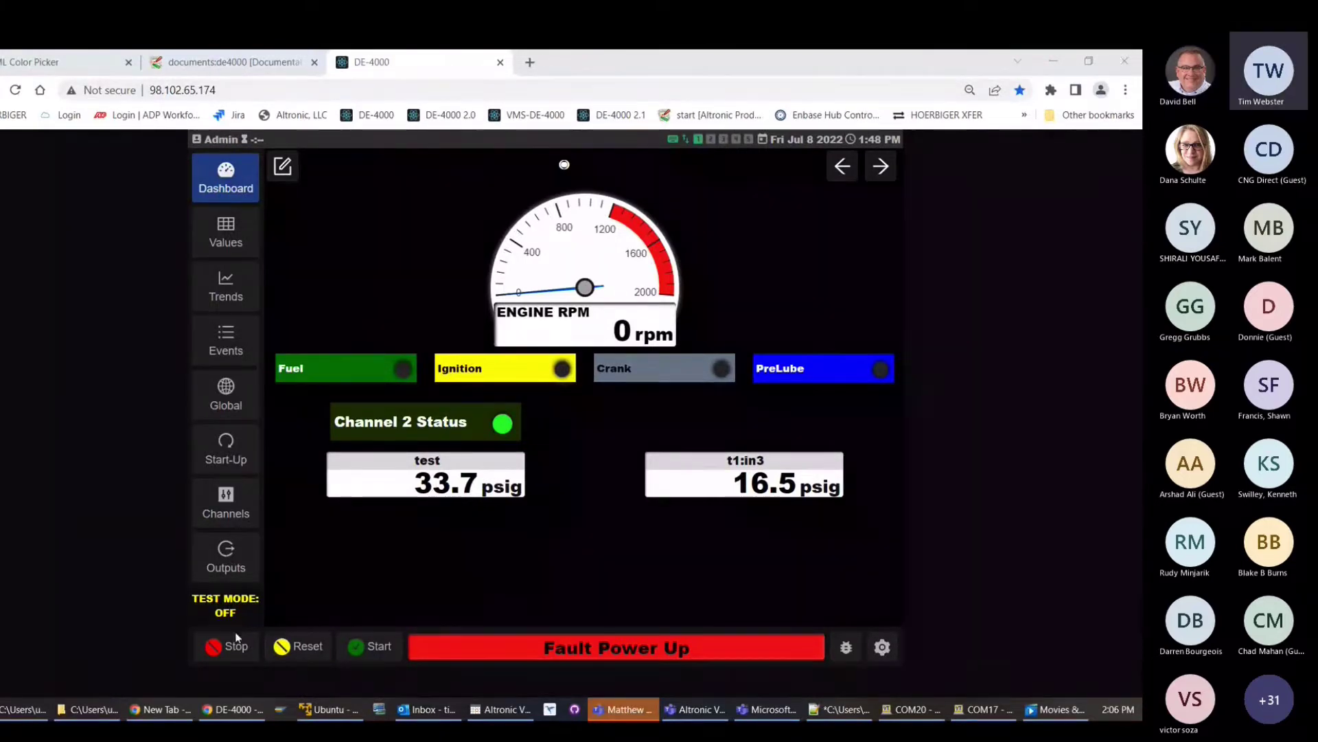
Bring the Chrome window with the DE-4000 dashboard to the front.
{"action": "left_click", "coordinate": [173, 590]}
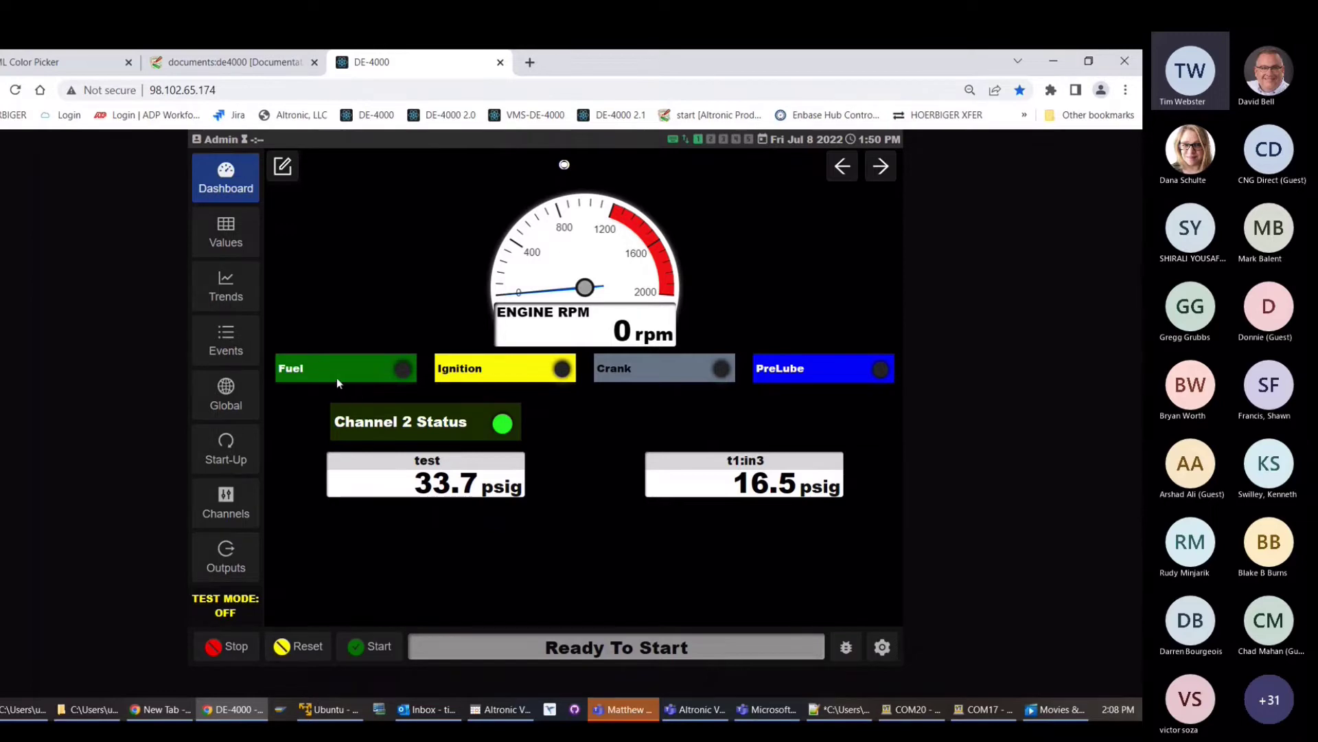
Edit the DS1 Fuel(GREEN) label under Global > DS Outputs, then switch to the Color Picker page.
{"action": "left_click", "coordinate": [223, 393]}
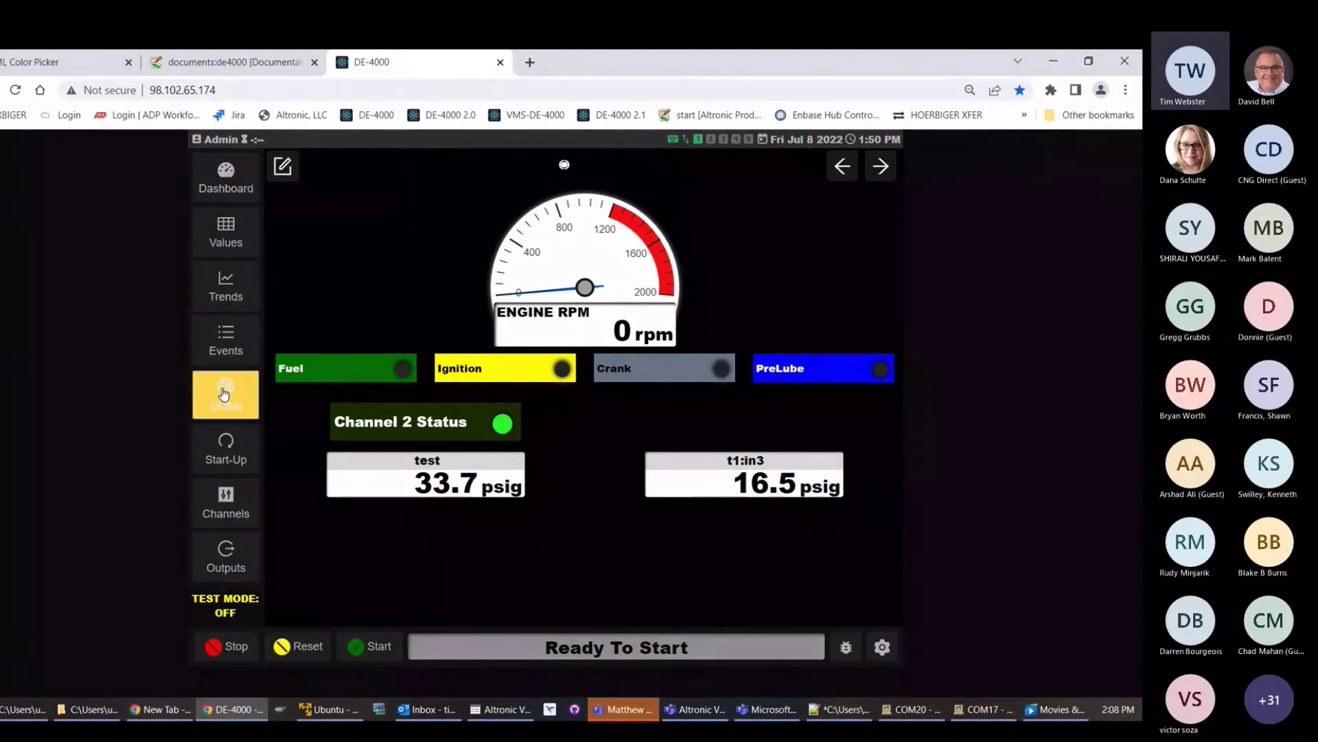
{"action": "left_click", "coordinate": [302, 306]}
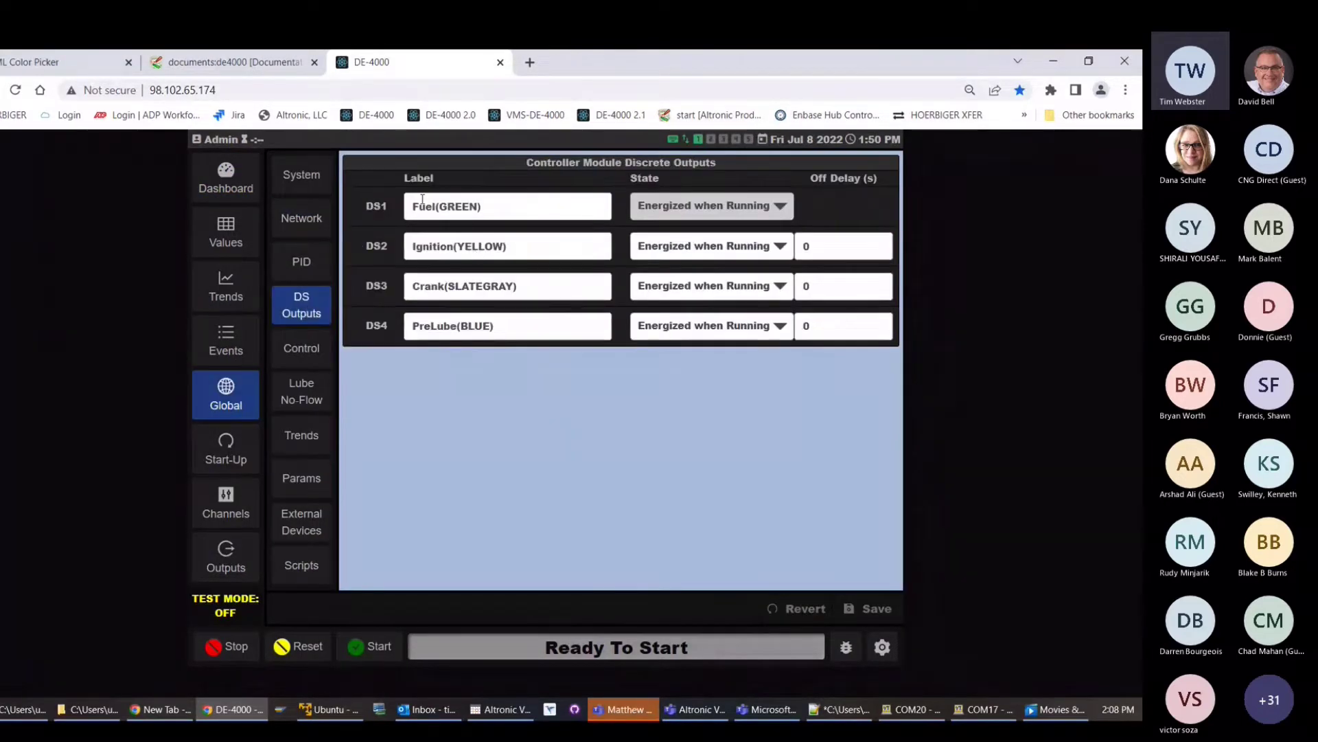
{"action": "left_click", "coordinate": [489, 206]}
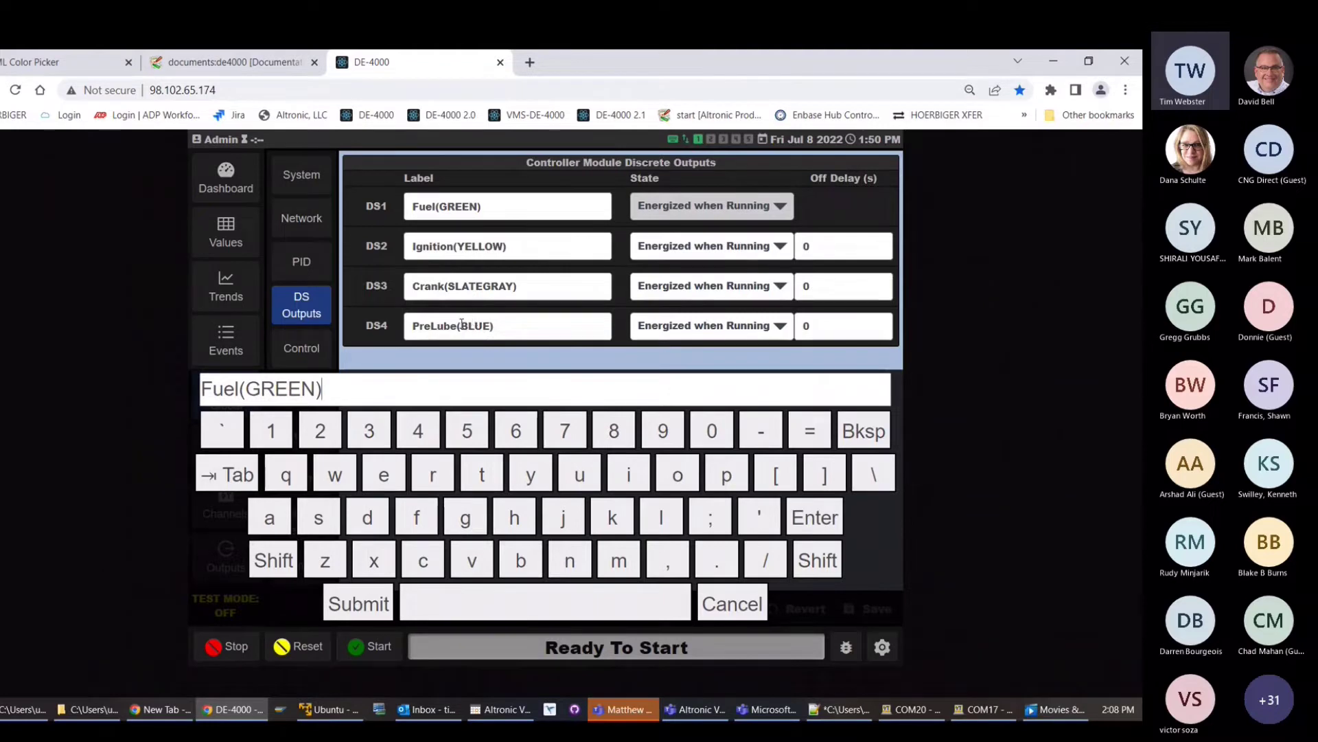
{"action": "left_click", "coordinate": [44, 64]}
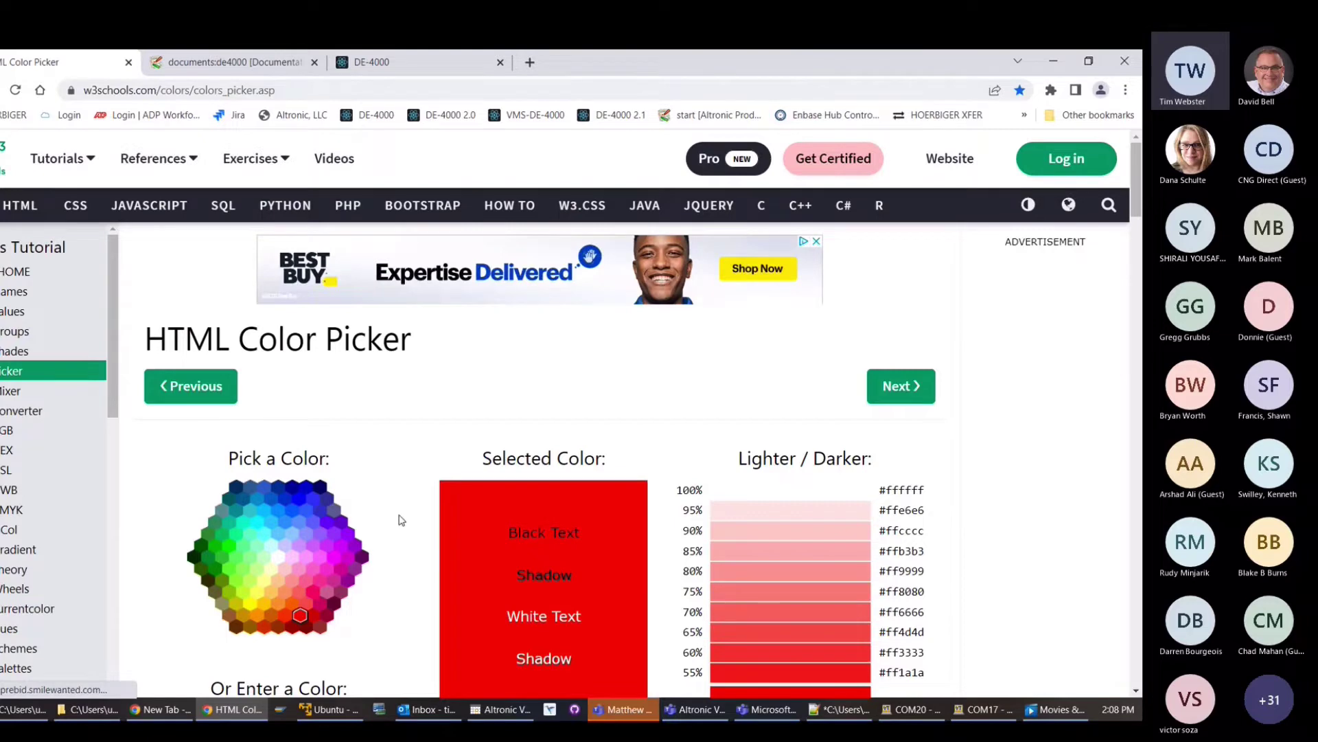
Choose the 40% yellow shade #cccc00 and select its hex code, then return to DE-4000.
{"action": "scroll", "coordinate": [402, 520], "scroll_direction": "down", "scroll_amount": 2}
{"action": "left_click", "coordinate": [293, 401]}
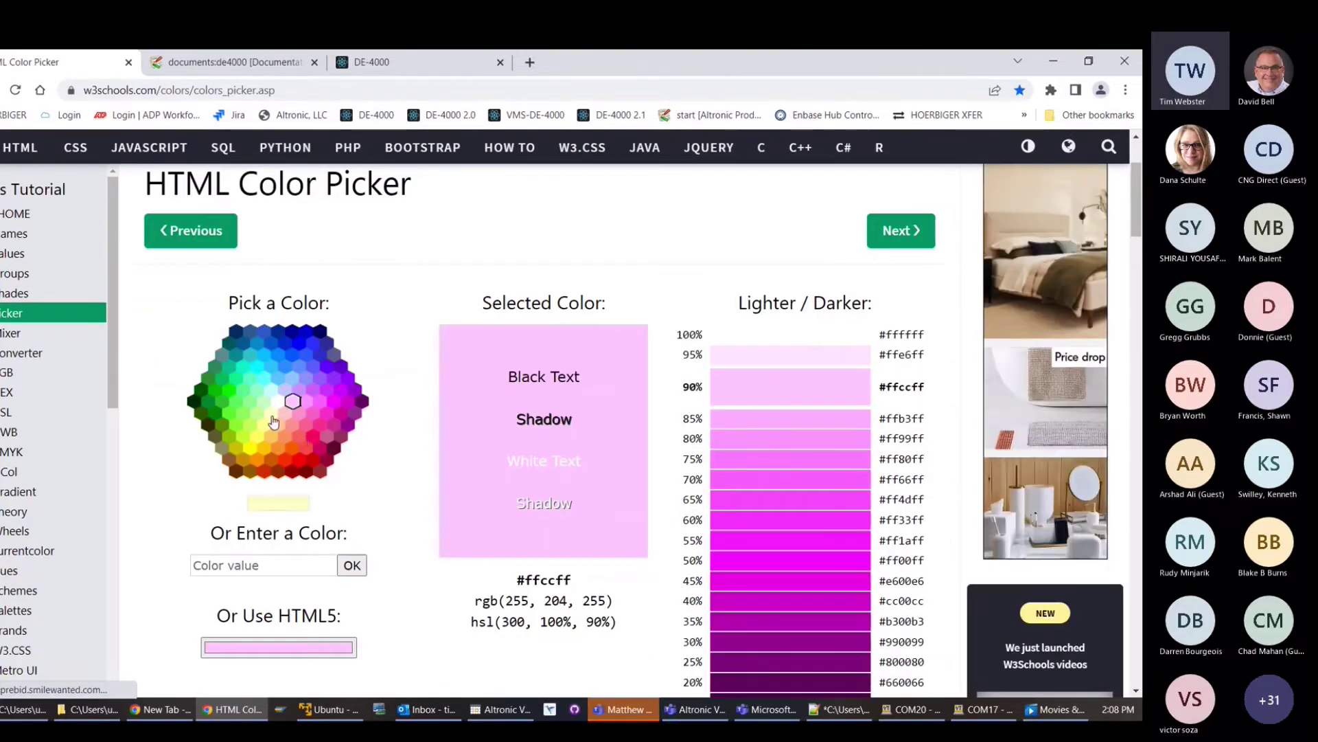
{"action": "left_click", "coordinate": [273, 421]}
{"action": "scroll", "coordinate": [788, 515], "scroll_direction": "down", "scroll_amount": 1}
{"action": "left_click", "coordinate": [788, 515]}
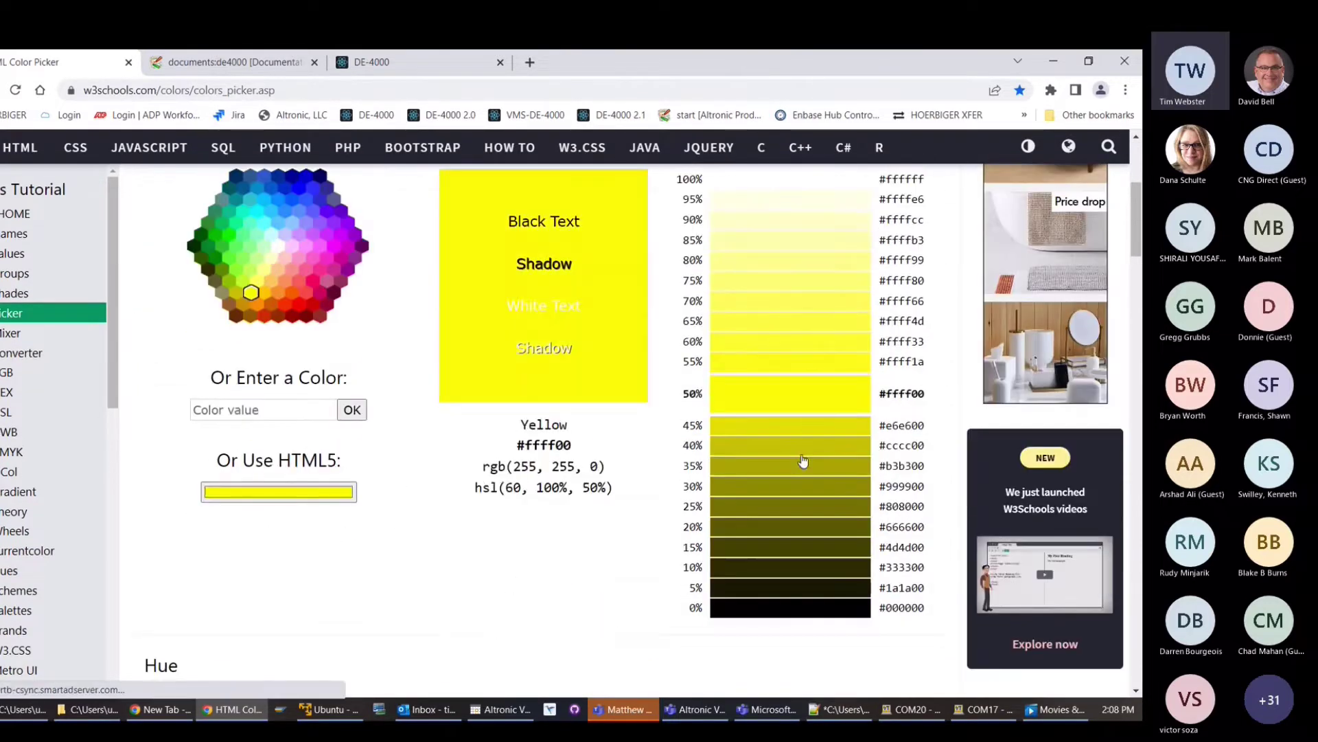
{"action": "left_click", "coordinate": [803, 450]}
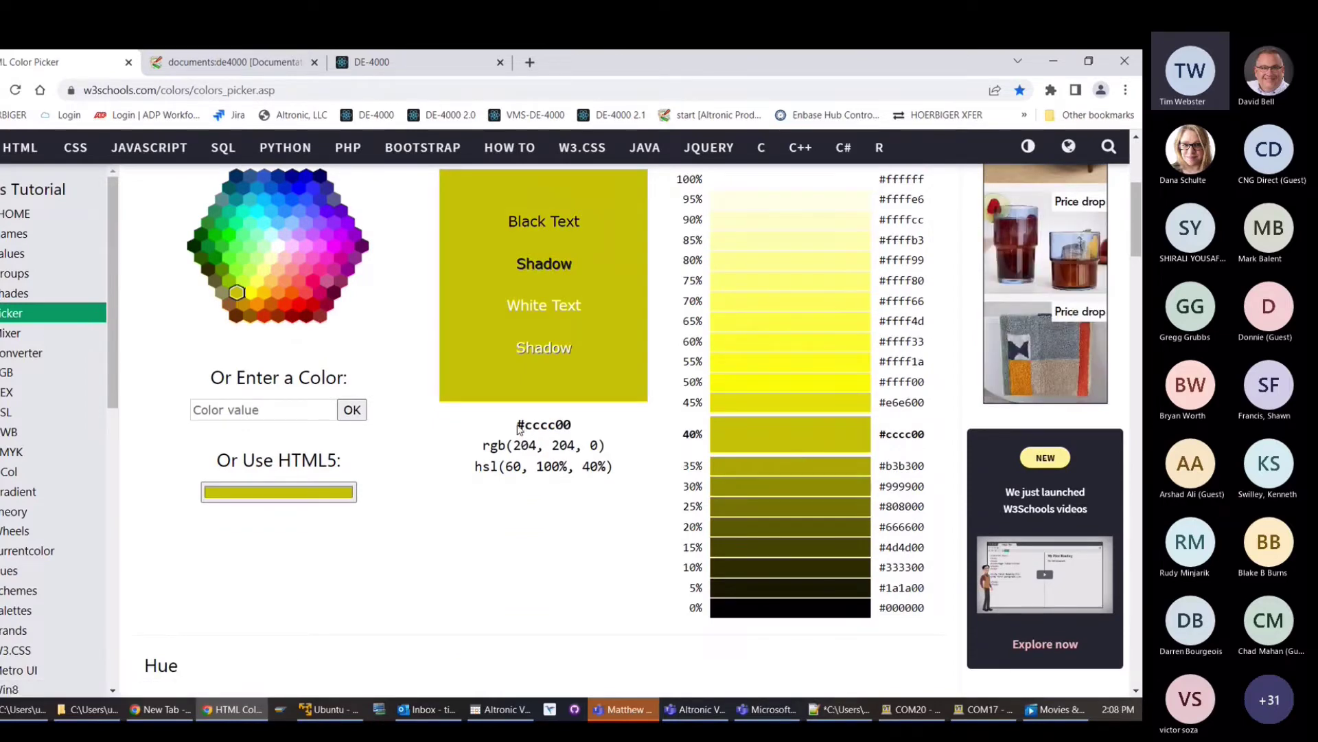
{"action": "left_click_drag", "start_coordinate": [520, 428], "coordinate": [572, 425]}
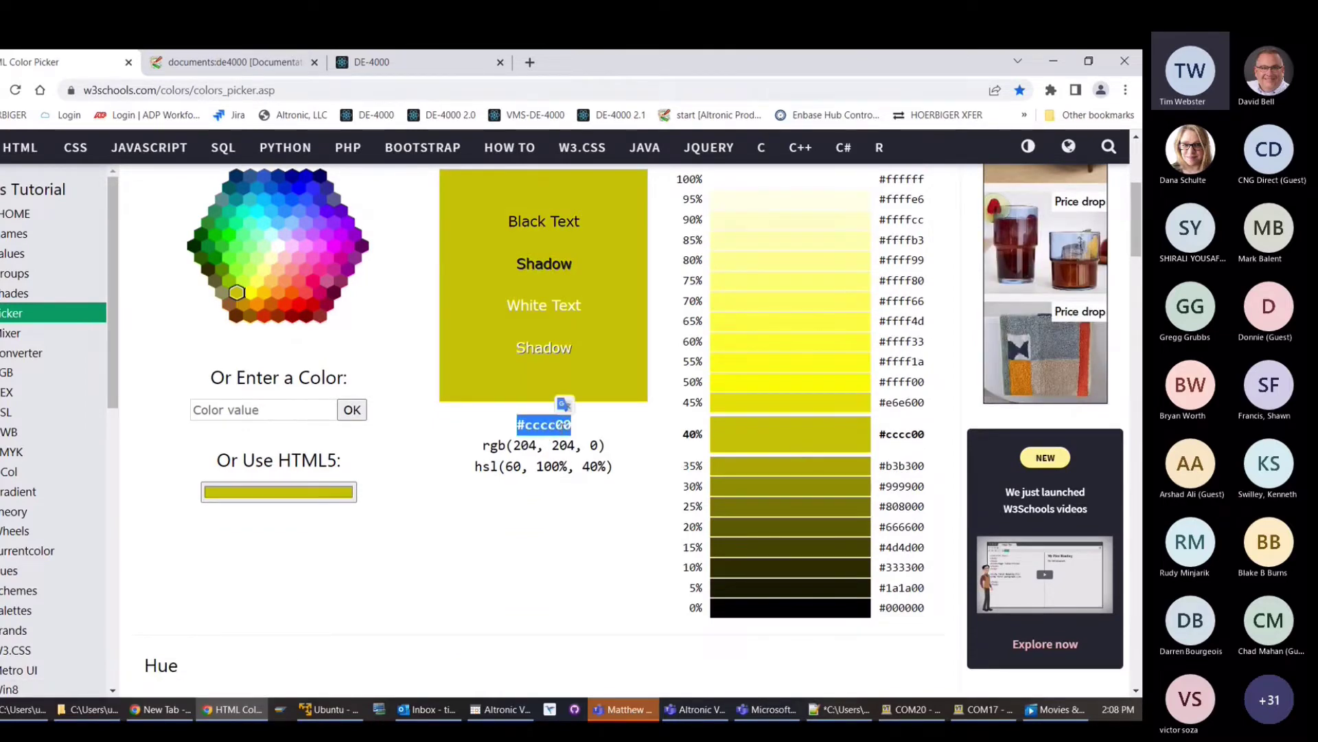
{"action": "left_click", "coordinate": [433, 69]}
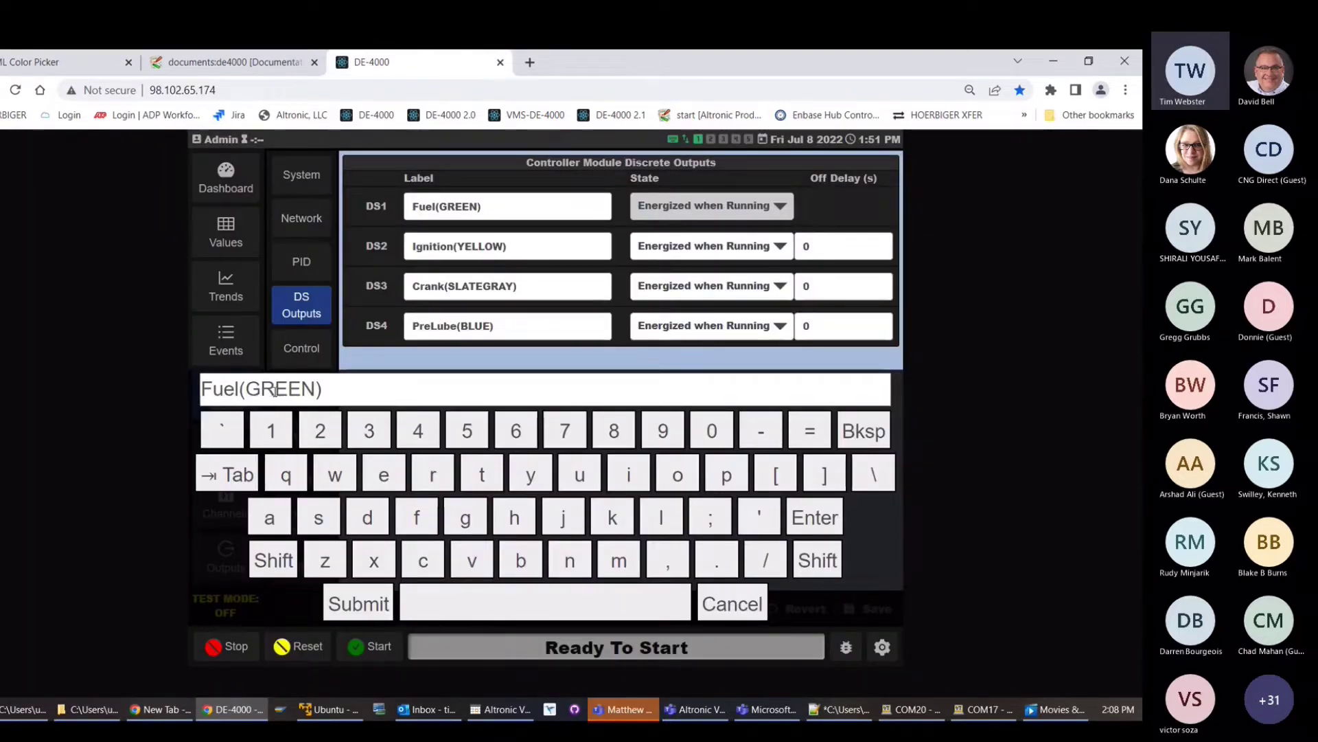
Cancel the DS1 label edit and go back to the dashboard.
{"action": "left_click", "coordinate": [760, 601]}
{"action": "left_click", "coordinate": [229, 180]}
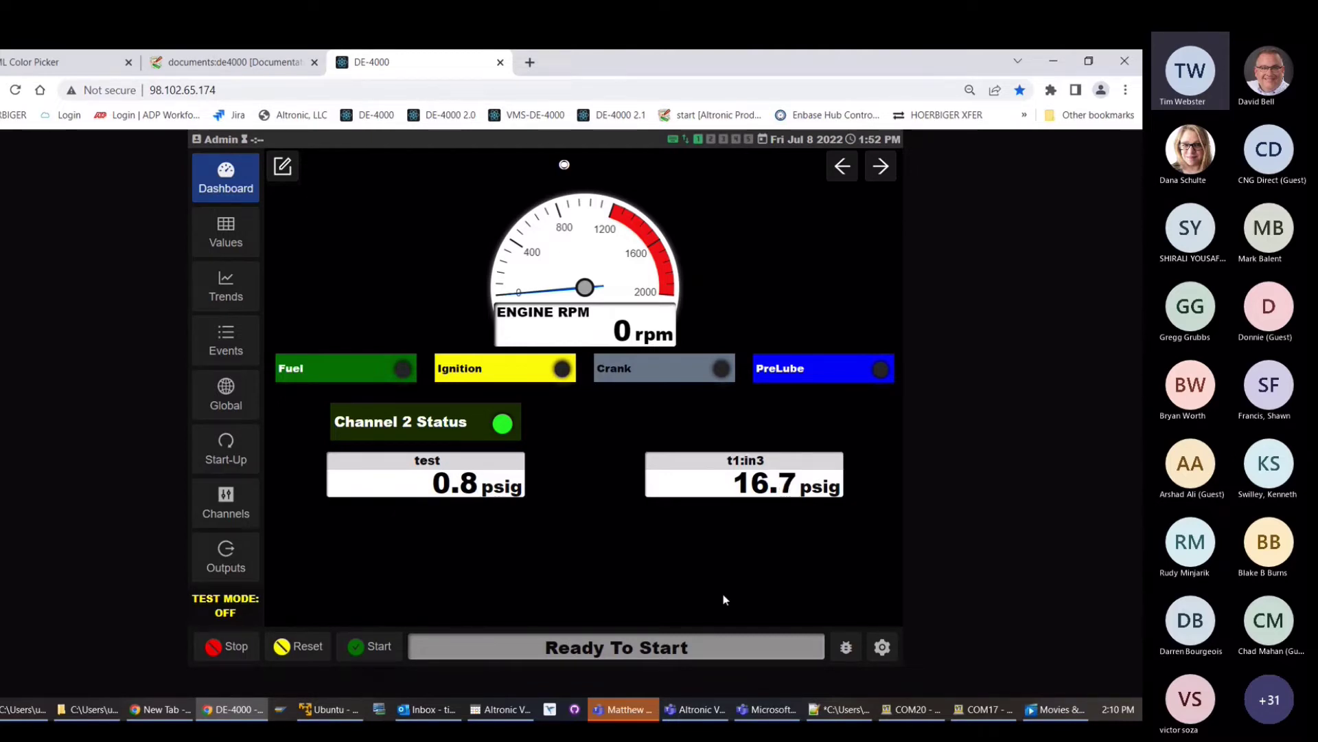
Look over the Global output settings and the Events log, then return to the dashboard.
{"action": "left_click", "coordinate": [222, 400]}
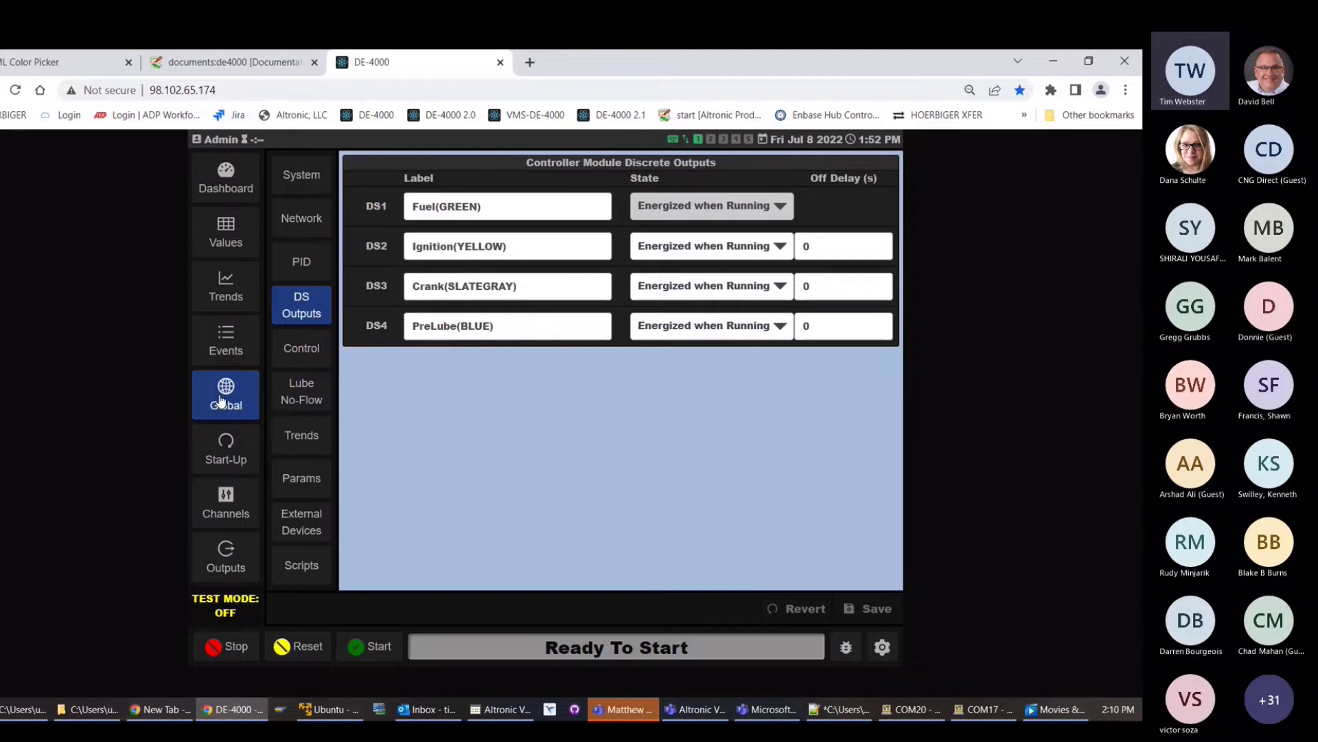
{"action": "left_click", "coordinate": [226, 338]}
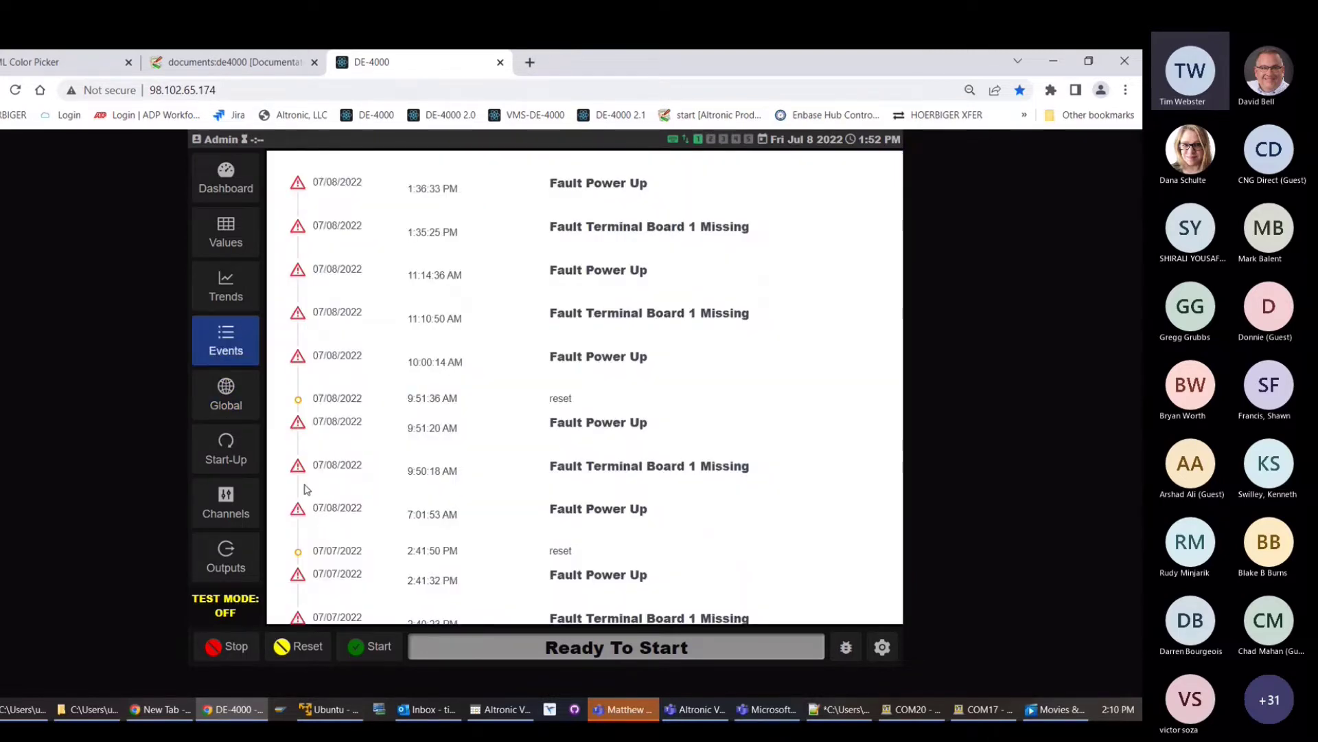
{"action": "left_click", "coordinate": [221, 196]}
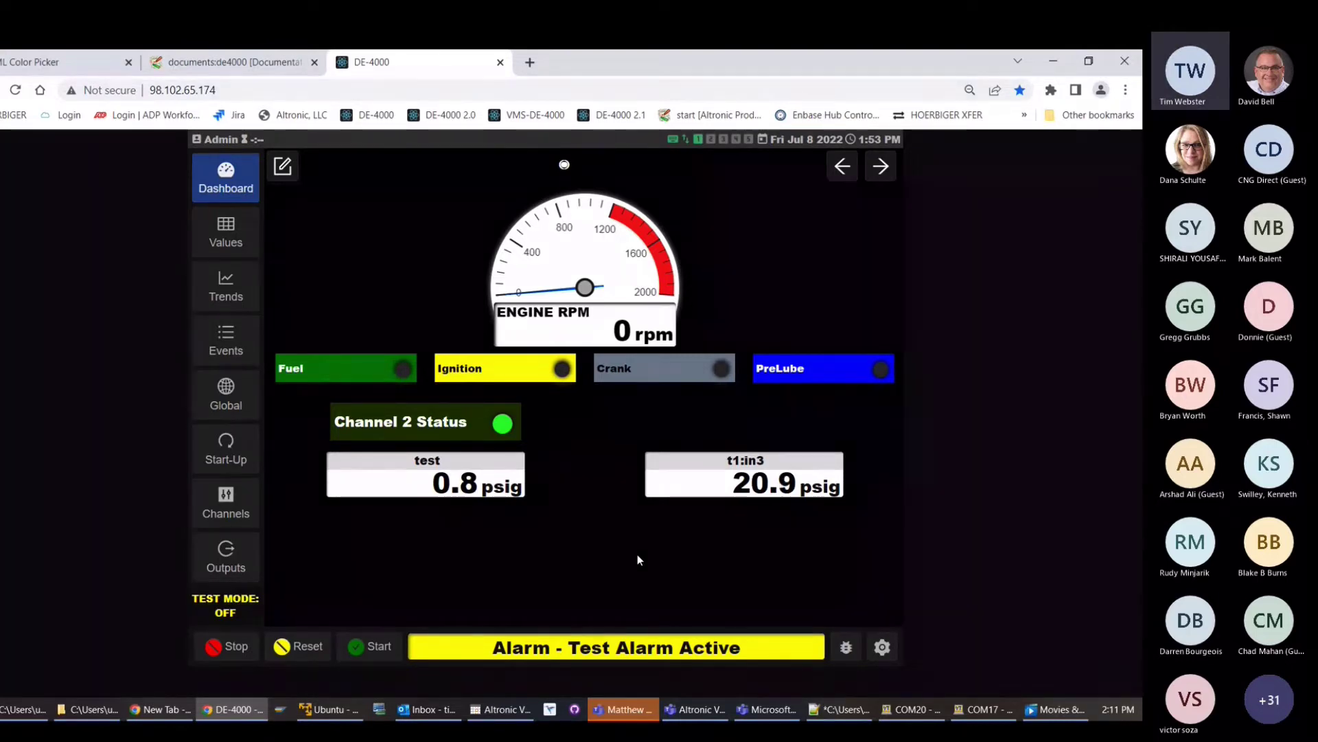
Check the Events log, then go back to the dashboard showing Ready To Start.
{"action": "left_click", "coordinate": [224, 338]}
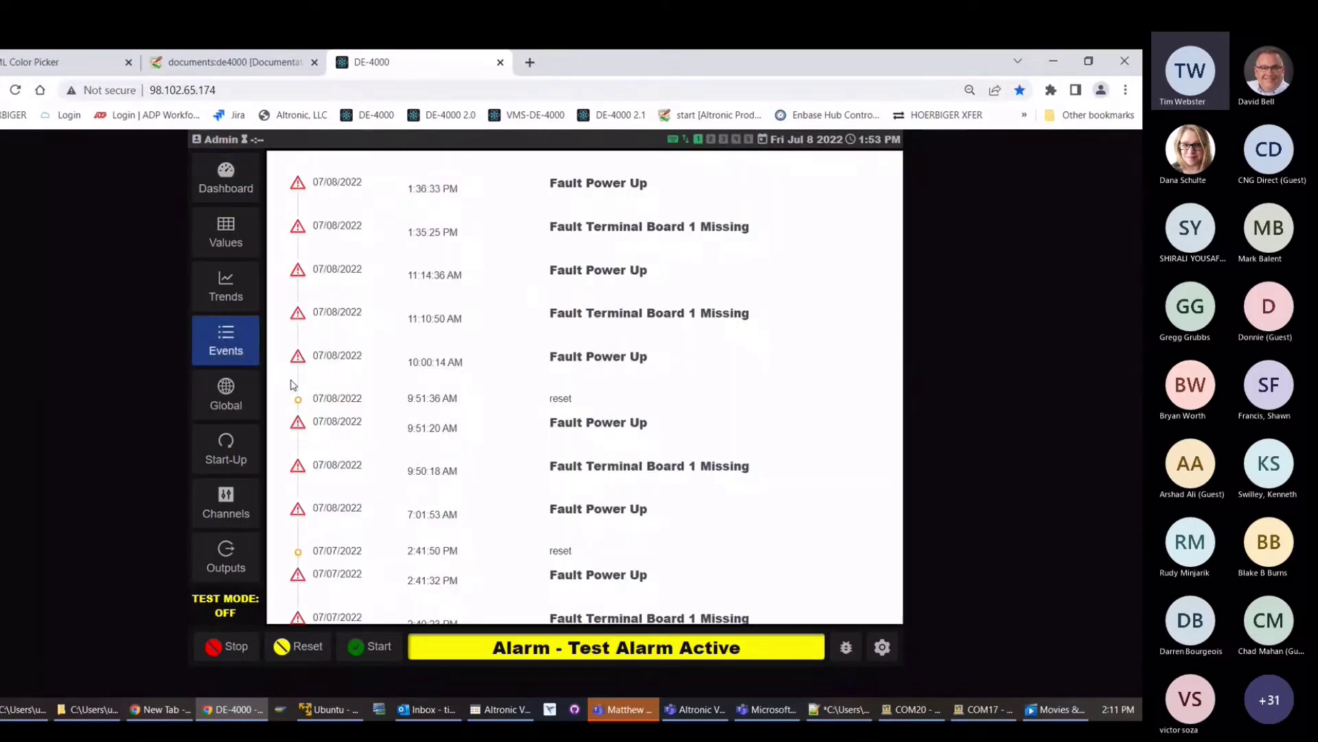
{"action": "left_click", "coordinate": [217, 192]}
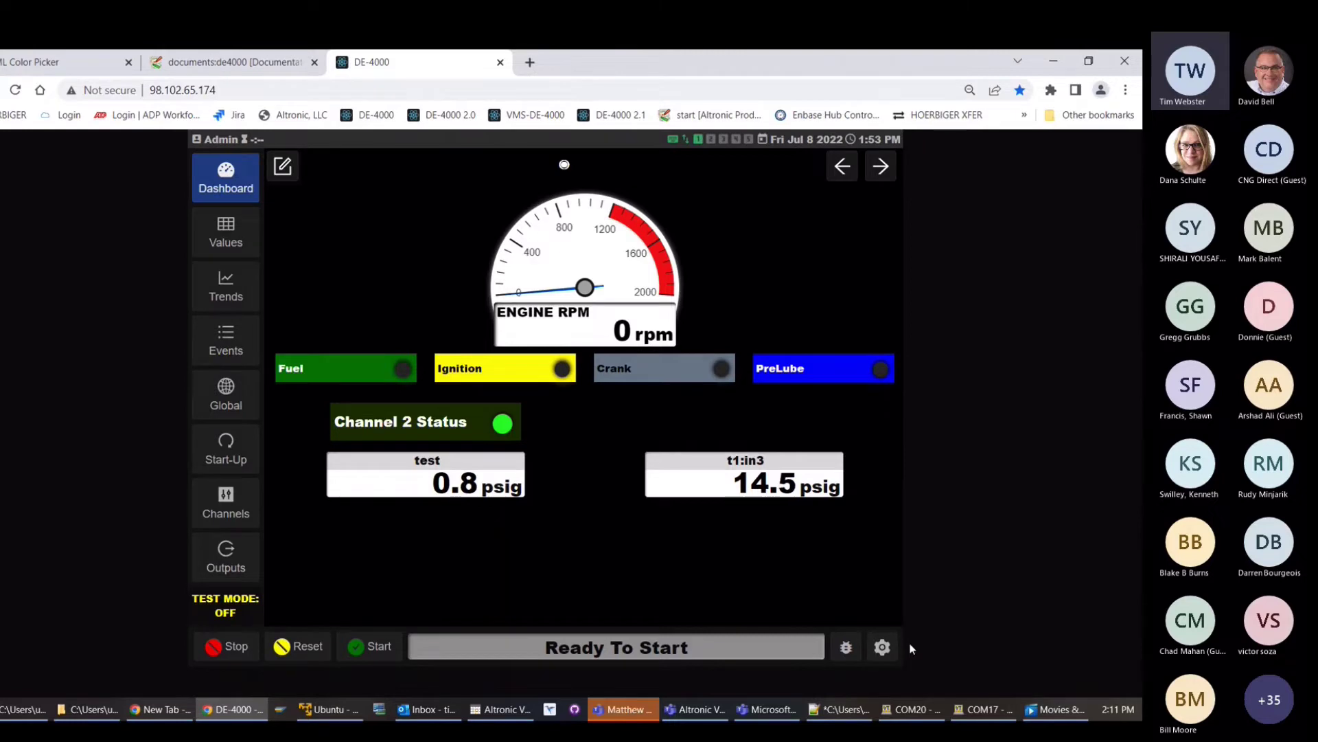
Open the DE-4000 controller settings page from the gear icon.
{"action": "left_click", "coordinate": [883, 646]}
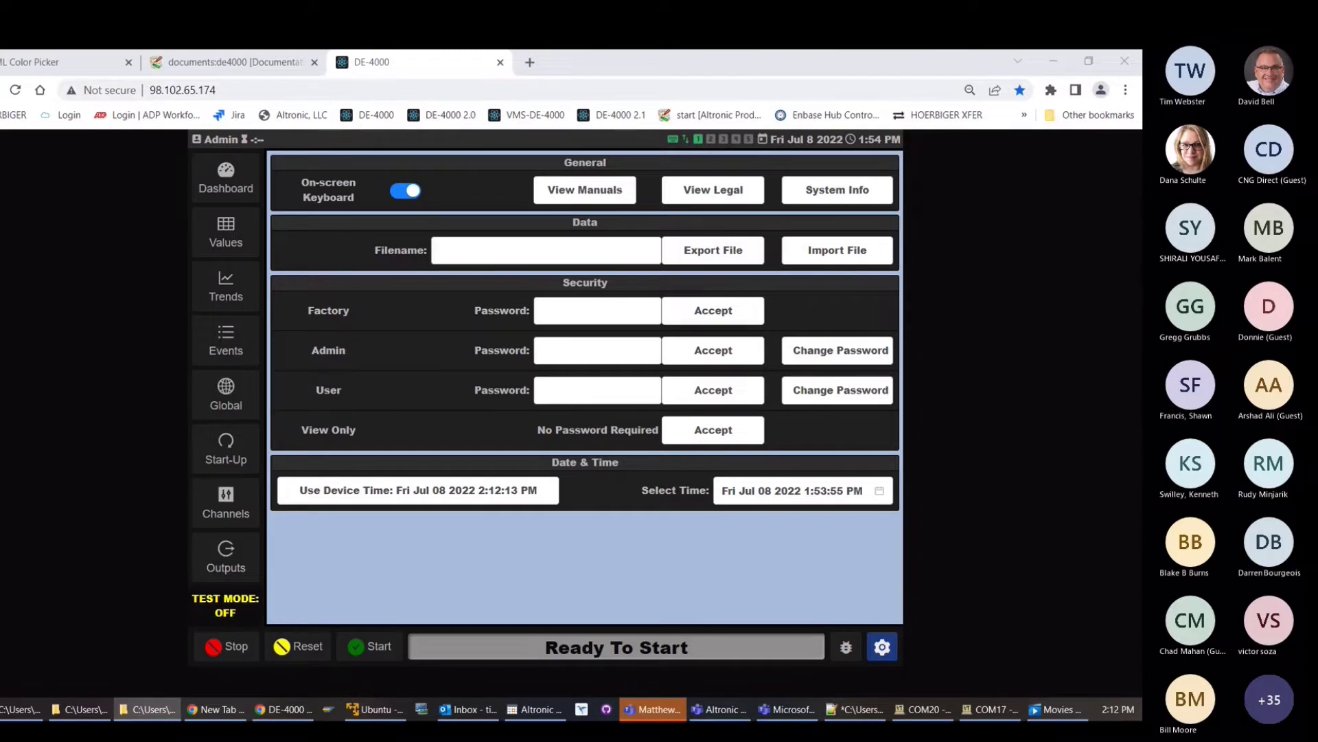
Check the Bootloader_3.0.0rc1.atf file in the USB folder, then minimize File Explorer.
{"action": "left_click_drag", "start_coordinate": [0, 185], "coordinate": [244, 114]}
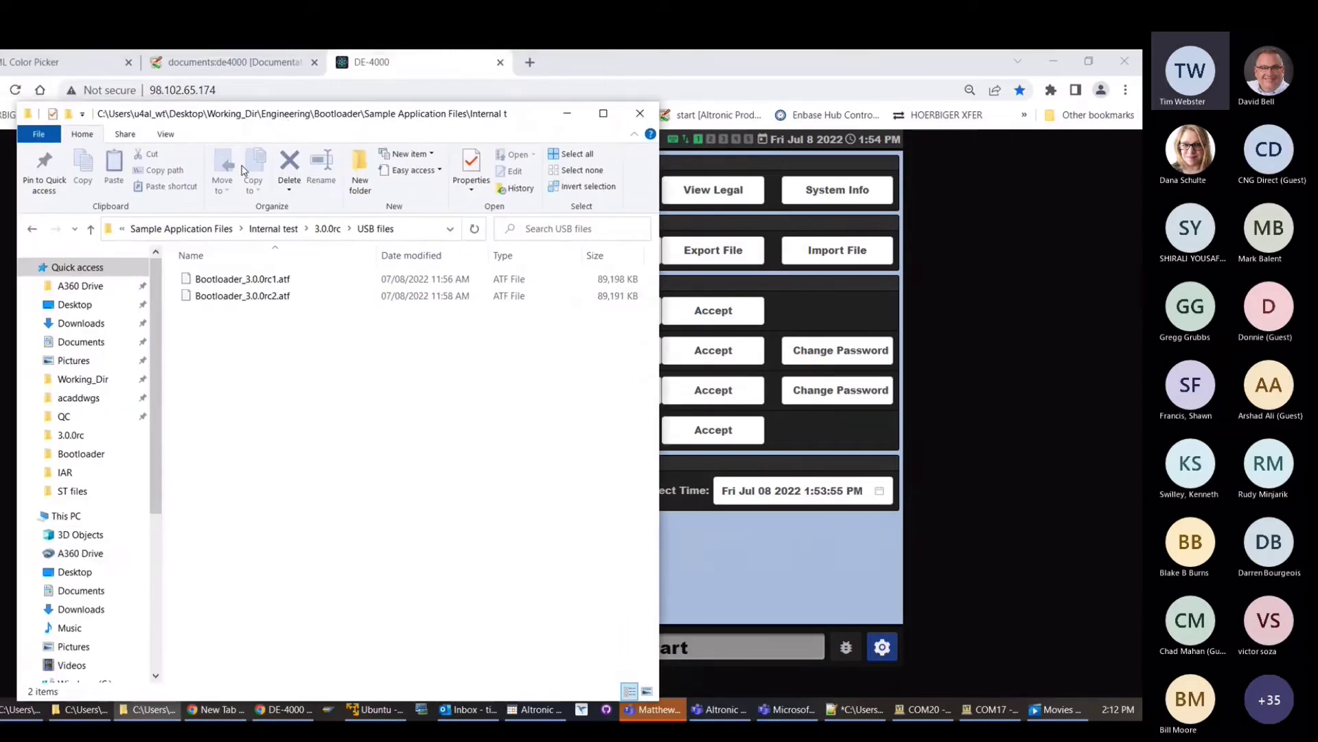
{"action": "left_click", "coordinate": [210, 283]}
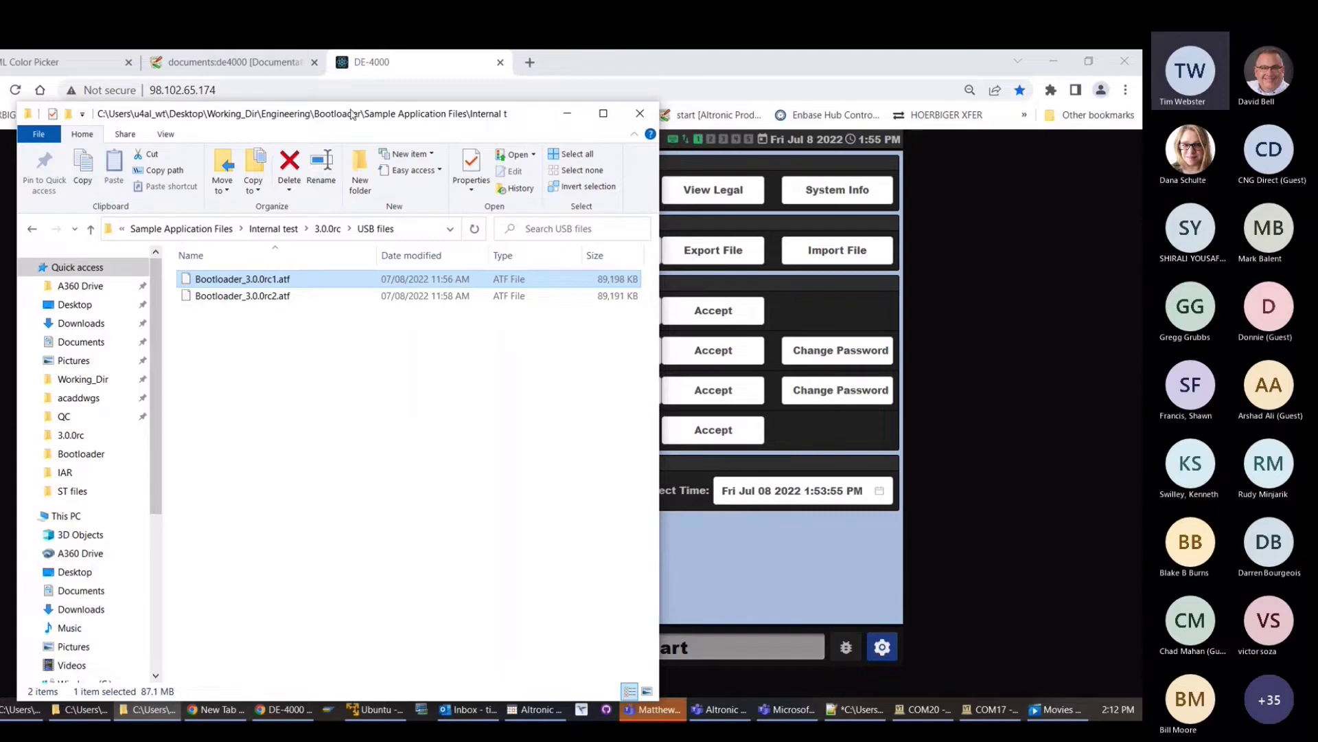
{"action": "key", "text": "super+Down"}
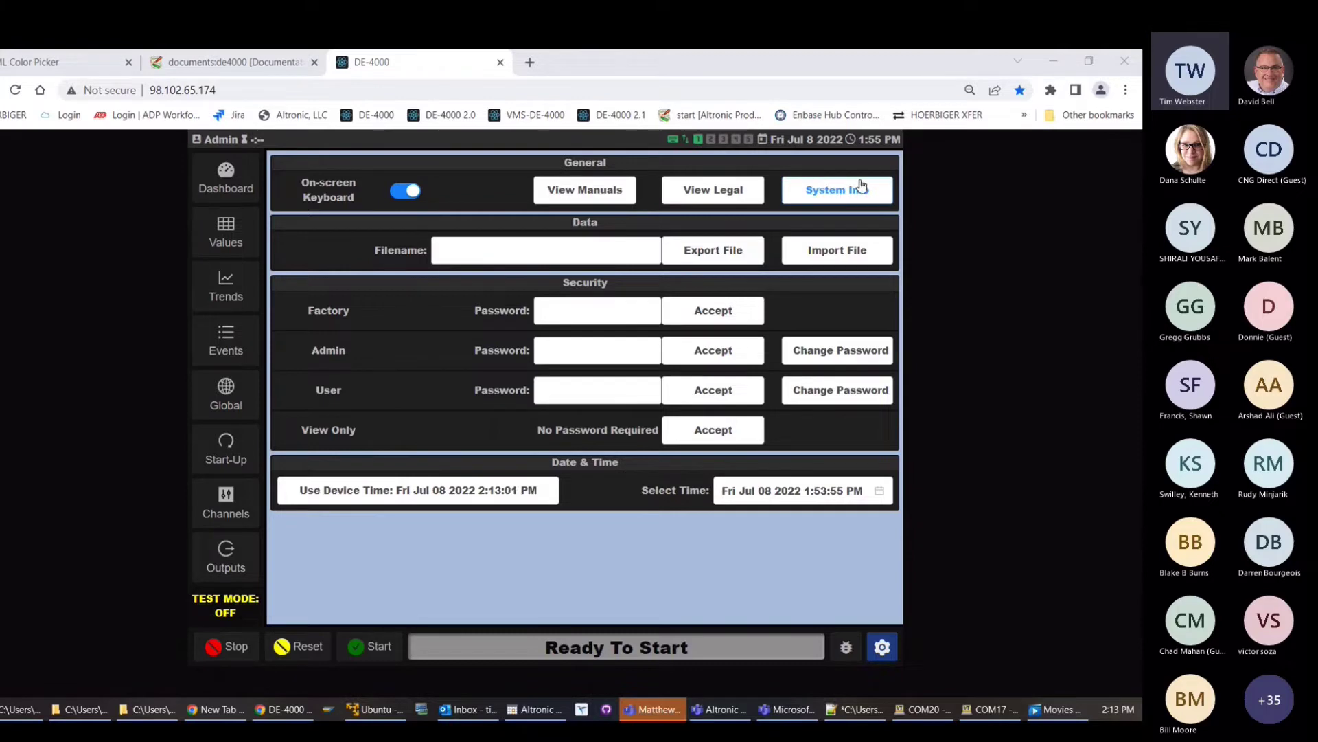
From the dashboard, open the settings and the firmware version information window.
{"action": "left_click", "coordinate": [227, 180]}
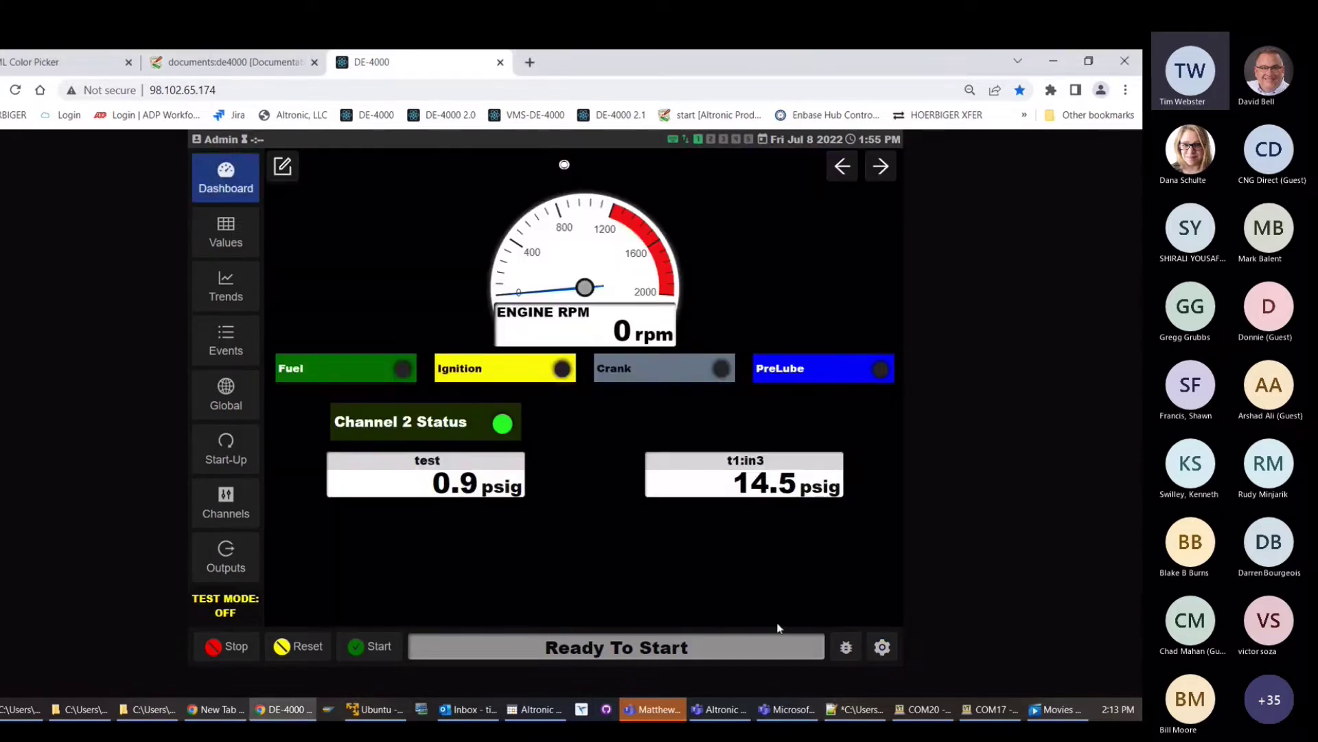
{"action": "left_click", "coordinate": [883, 648]}
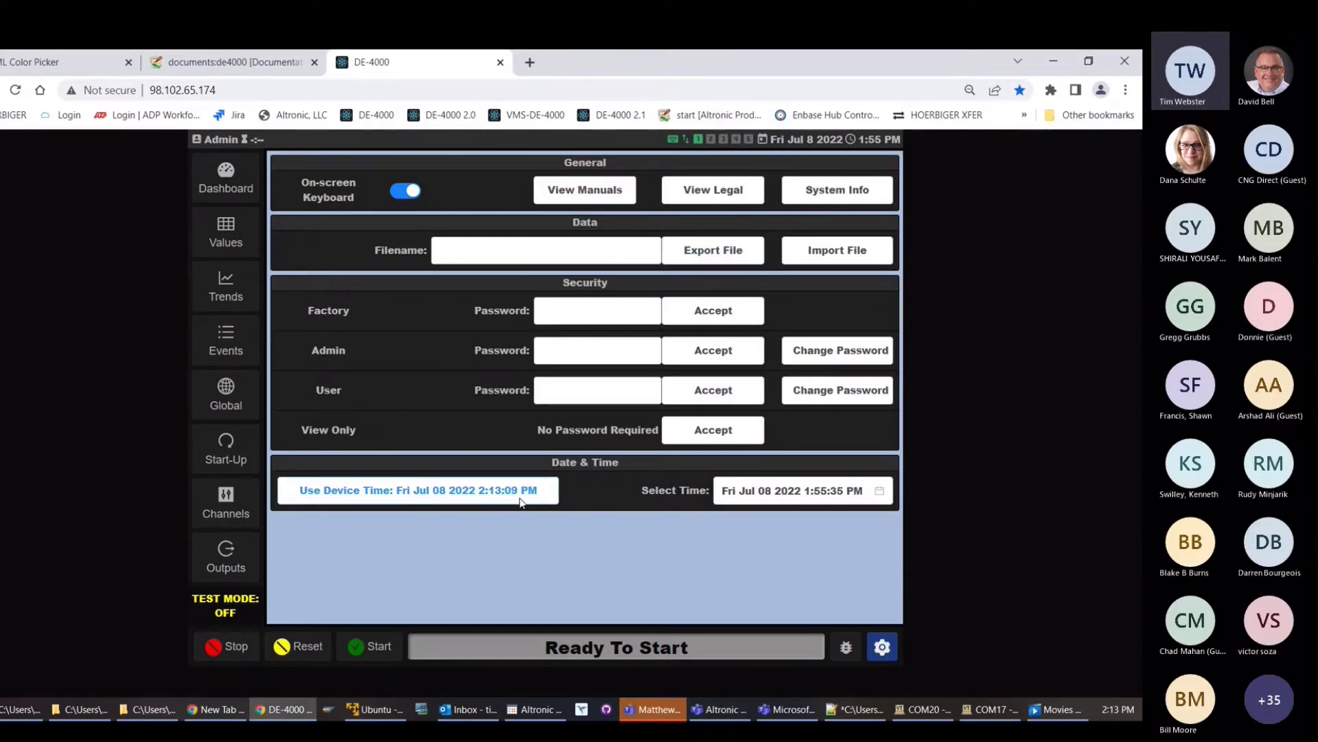
{"action": "left_click", "coordinate": [849, 201]}
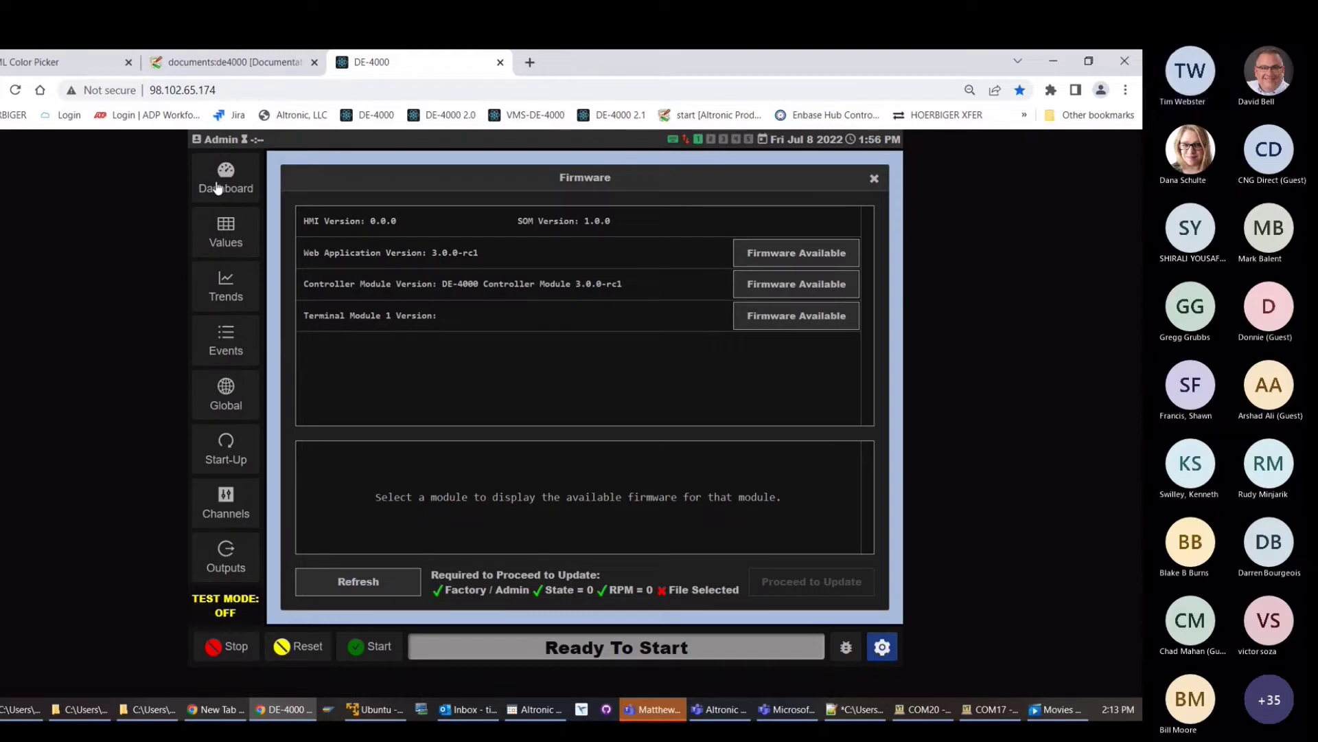
Close the Firmware window and reopen it from settings to rescan the USB drive.
{"action": "left_click", "coordinate": [256, 199]}
{"action": "left_click", "coordinate": [881, 647]}
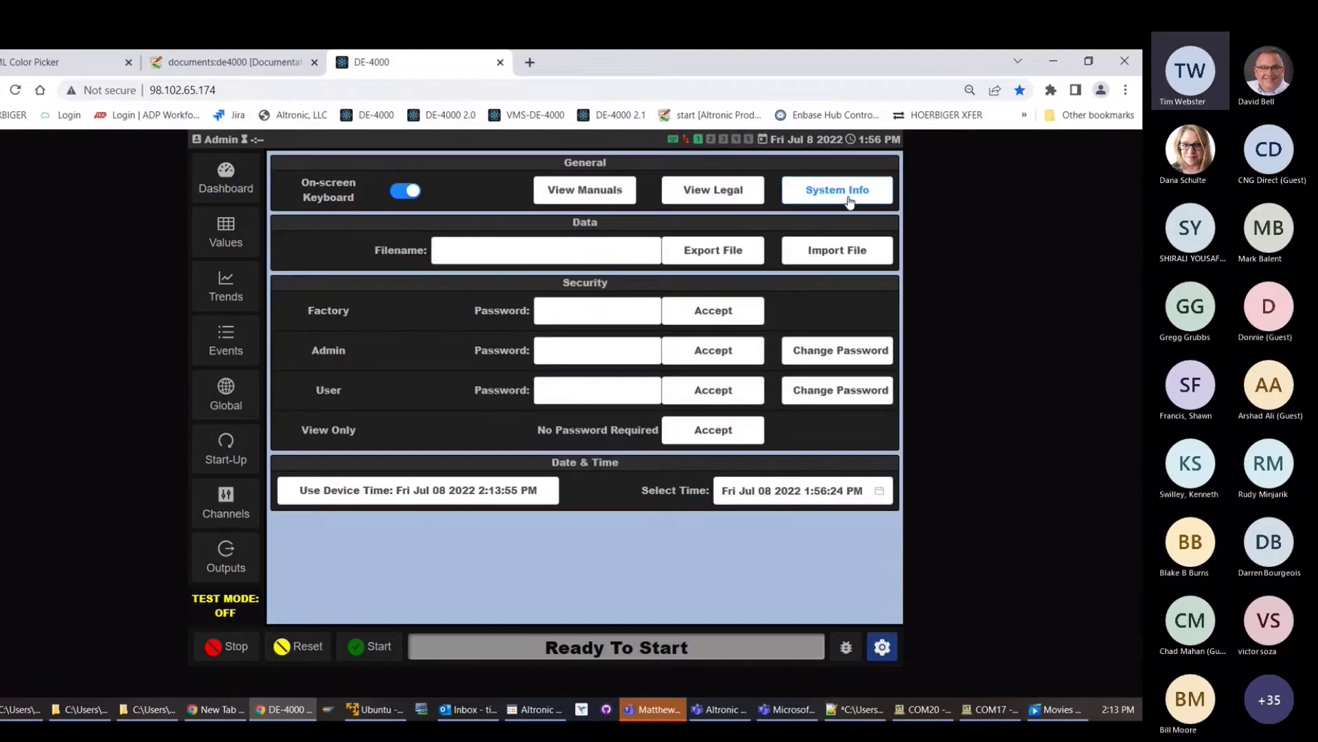
{"action": "left_click", "coordinate": [844, 189]}
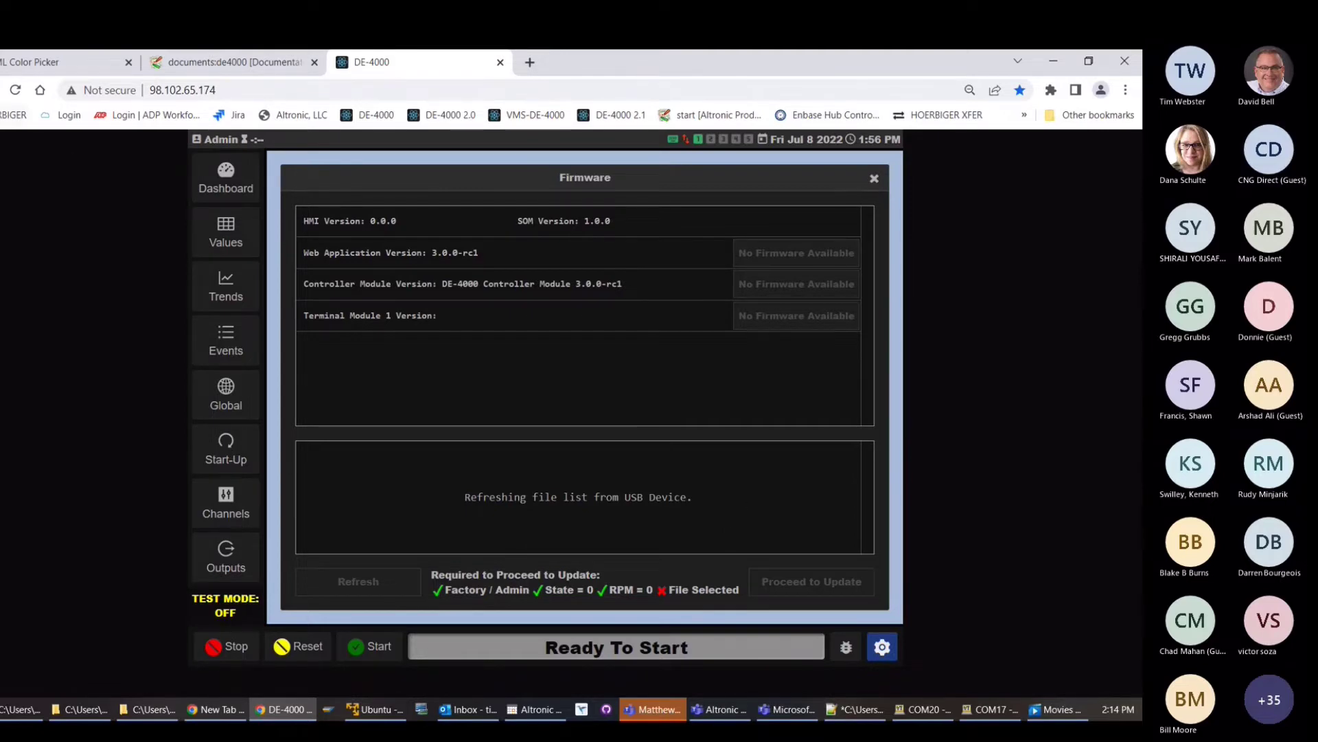
Reload the page repeatedly until the DE-4000 dashboard reconnects.
{"action": "left_click", "coordinate": [15, 90]}
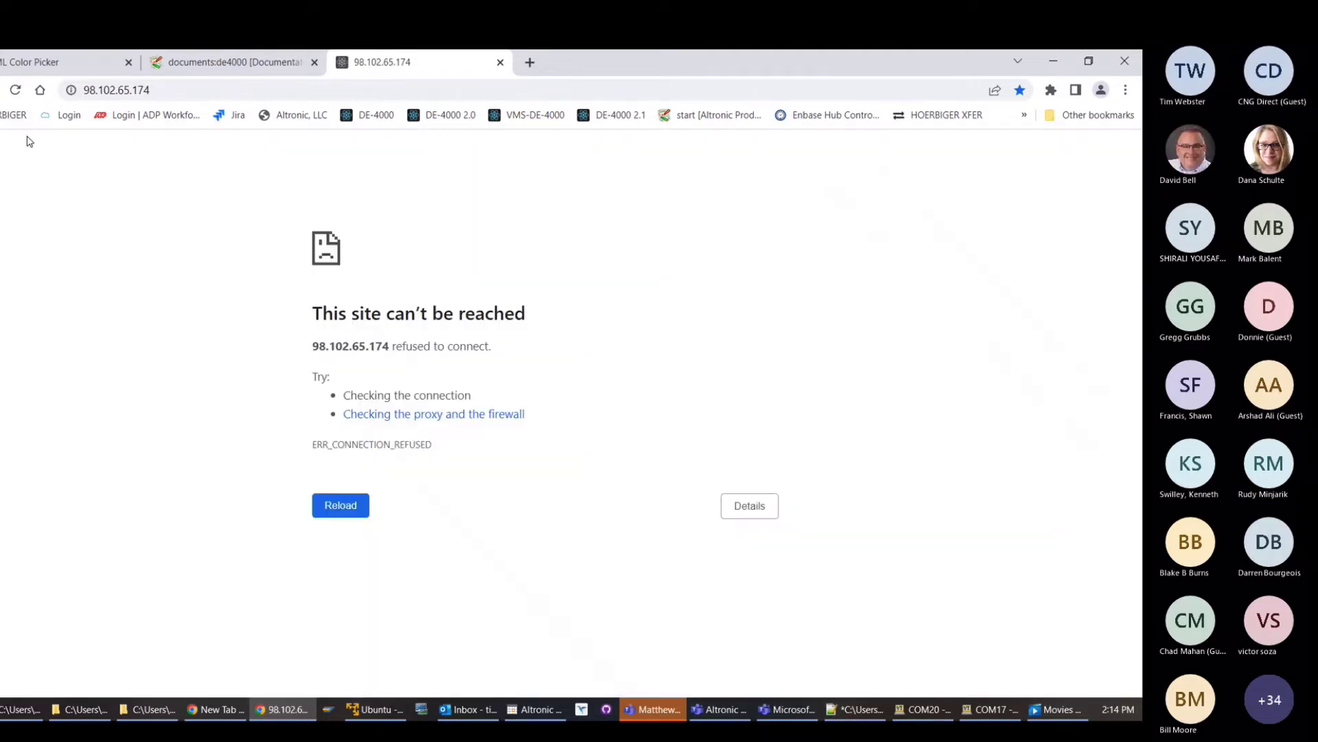
{"action": "left_click", "coordinate": [16, 91]}
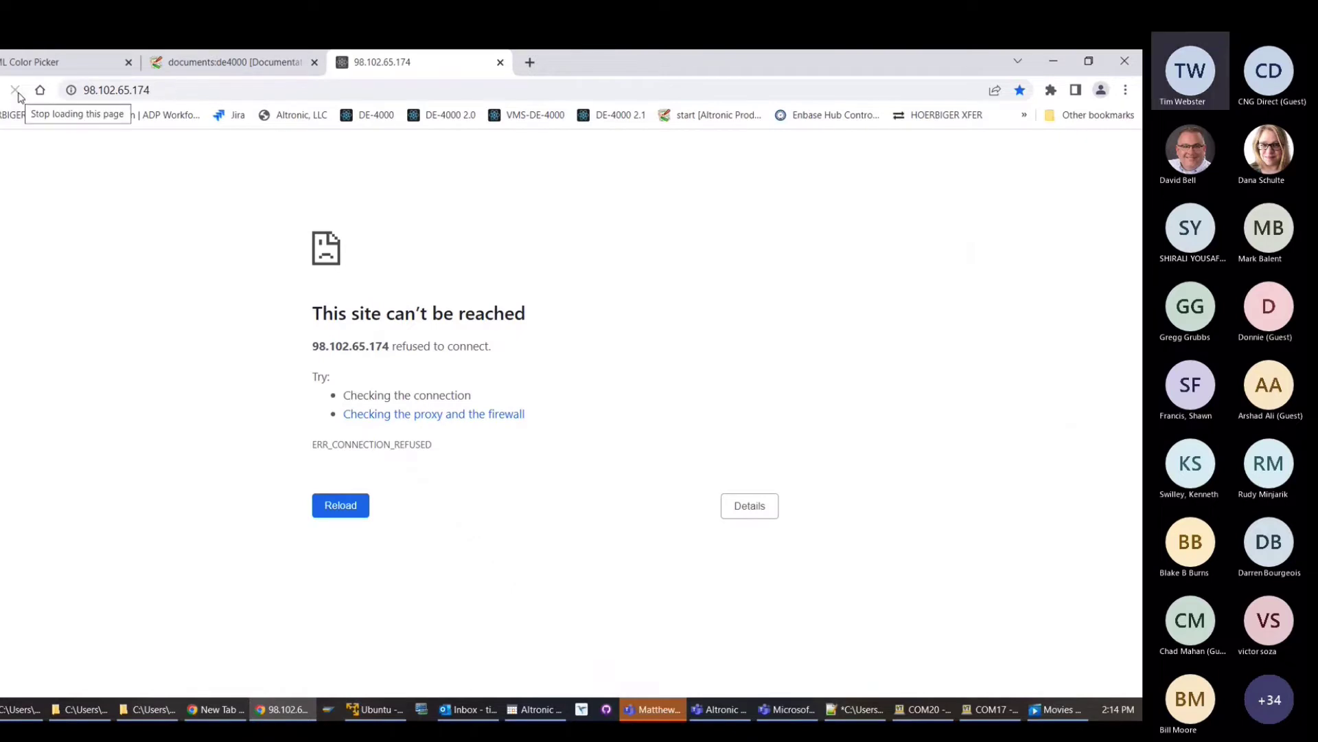
{"action": "left_click", "coordinate": [16, 91]}
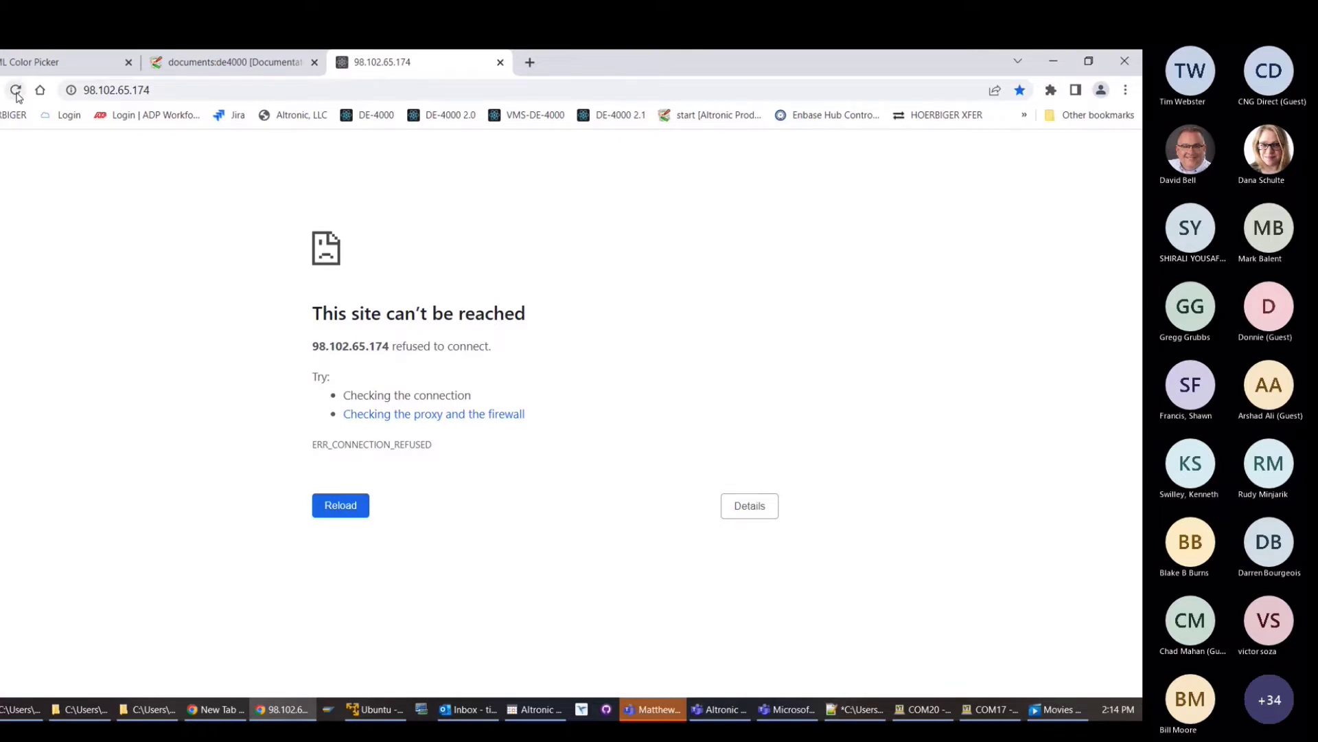
{"action": "left_click", "coordinate": [16, 91]}
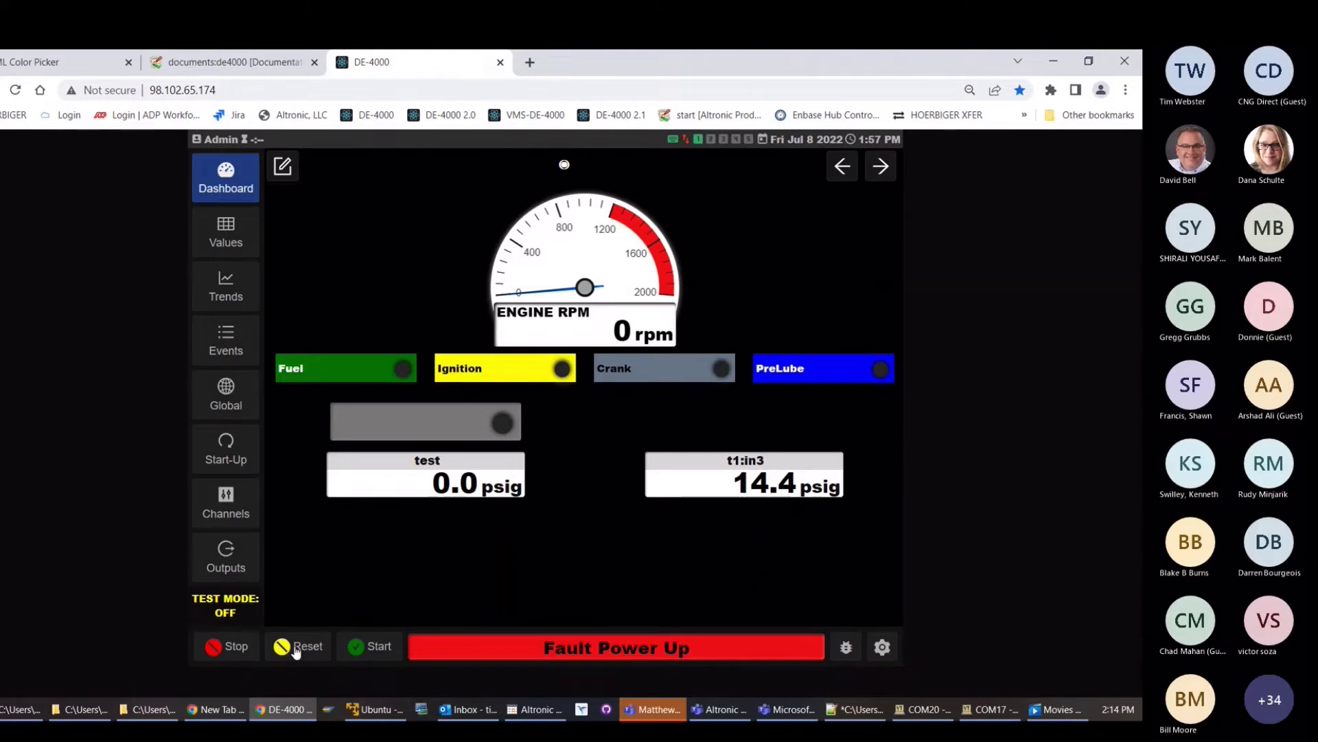
Open System Info and refresh the Firmware dialog so the USB drive is rescanned for firmware.
{"action": "left_click", "coordinate": [884, 654]}
{"action": "left_click", "coordinate": [852, 184]}
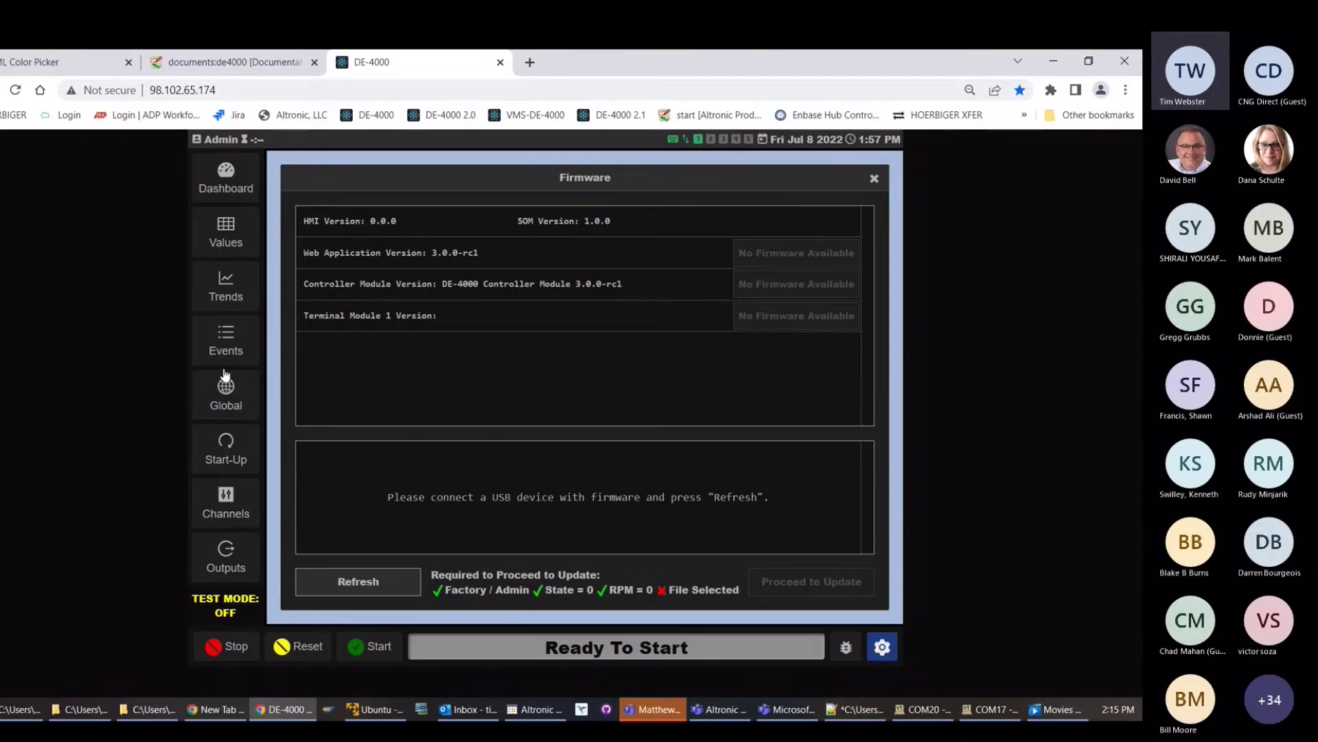
{"action": "left_click", "coordinate": [359, 585]}
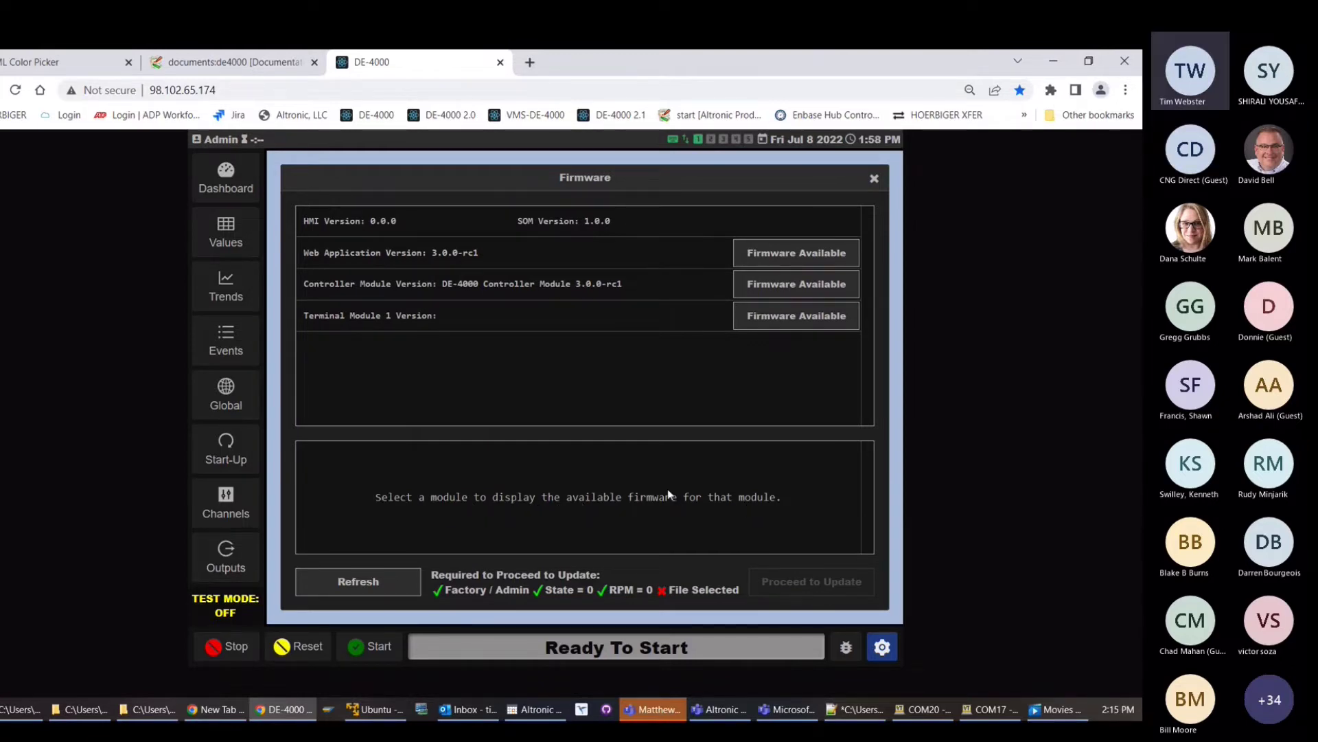
Check the Controller, Terminal and Web Application firmware lists, then choose CONTROL_3.0.0rc2.bin for the Controller Module.
{"action": "left_click", "coordinate": [783, 284]}
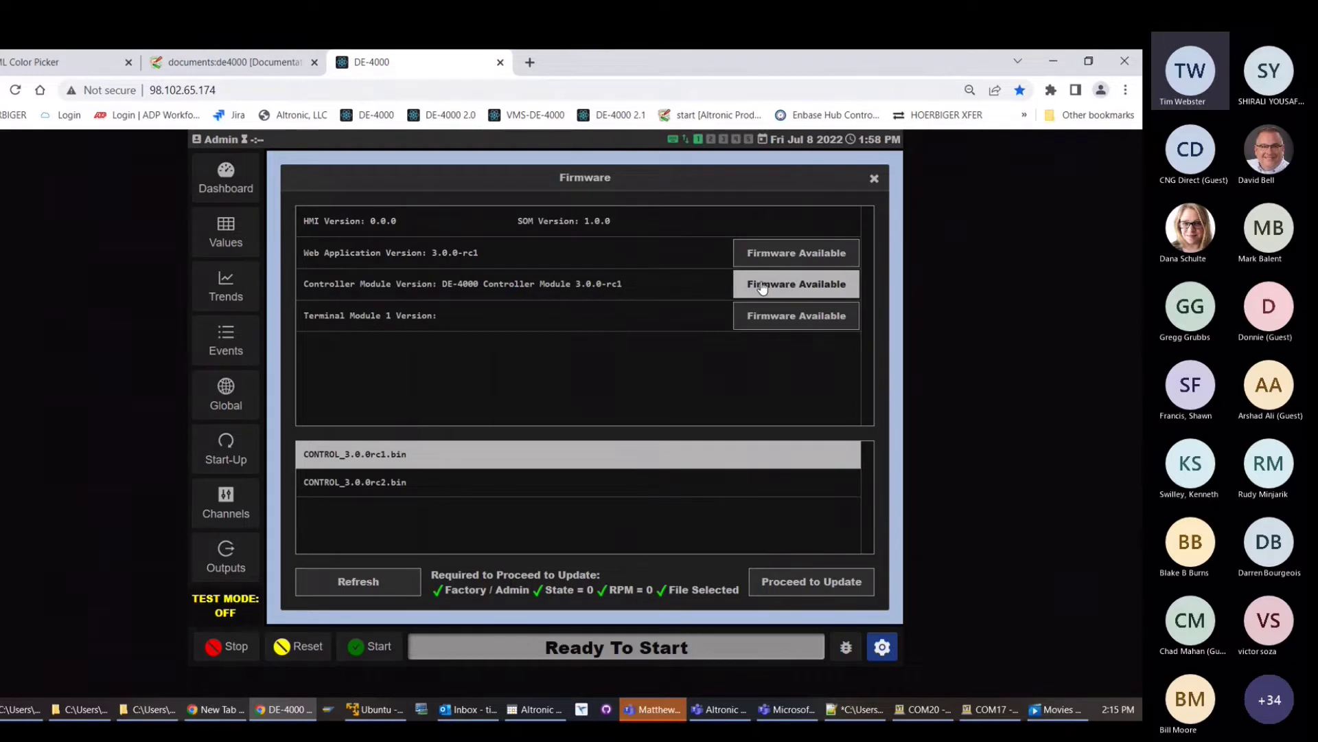
{"action": "left_click", "coordinate": [761, 315]}
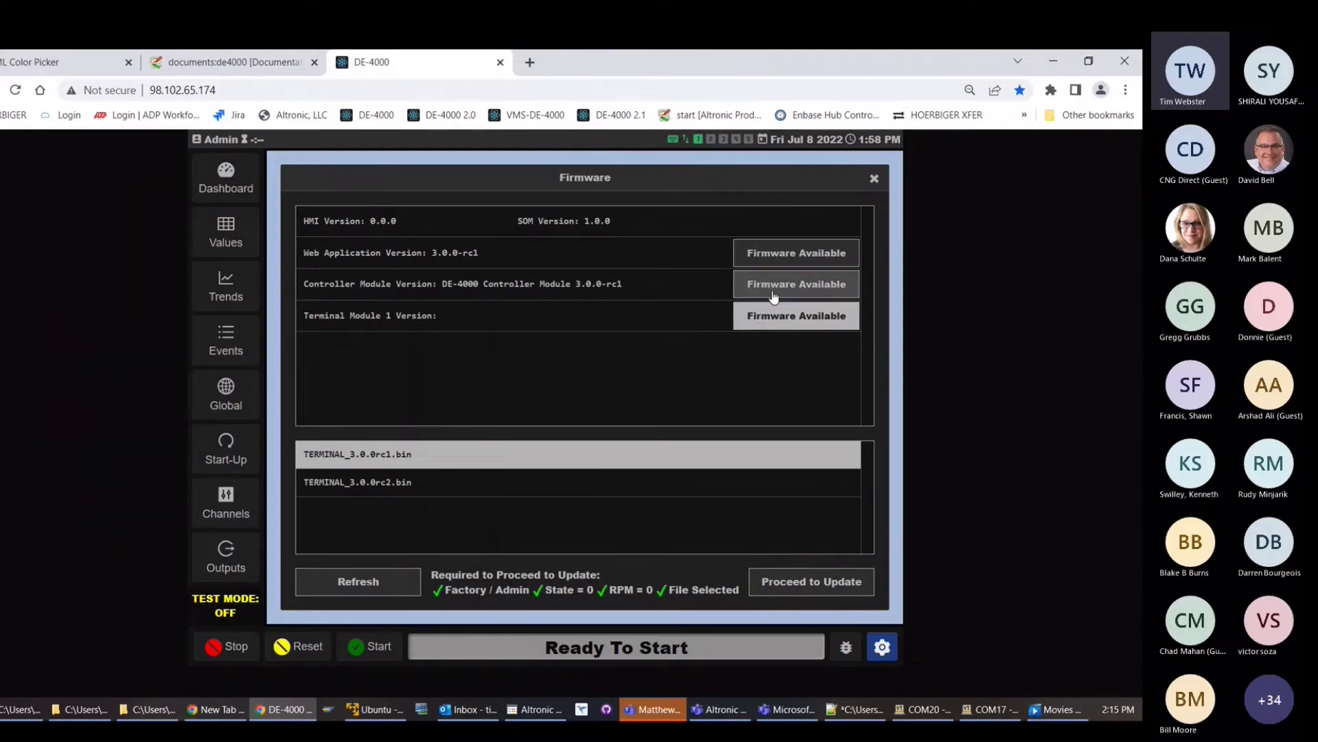
{"action": "left_click", "coordinate": [750, 256]}
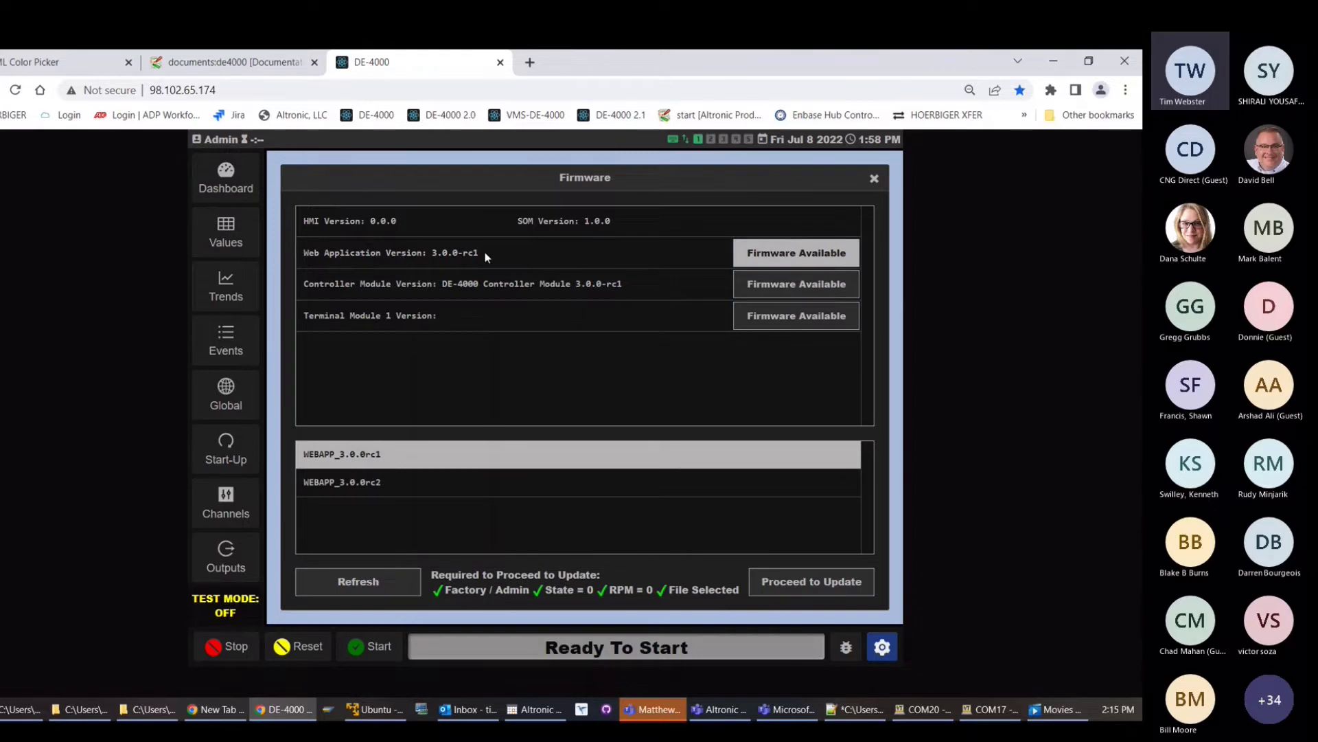
{"action": "left_click", "coordinate": [823, 287]}
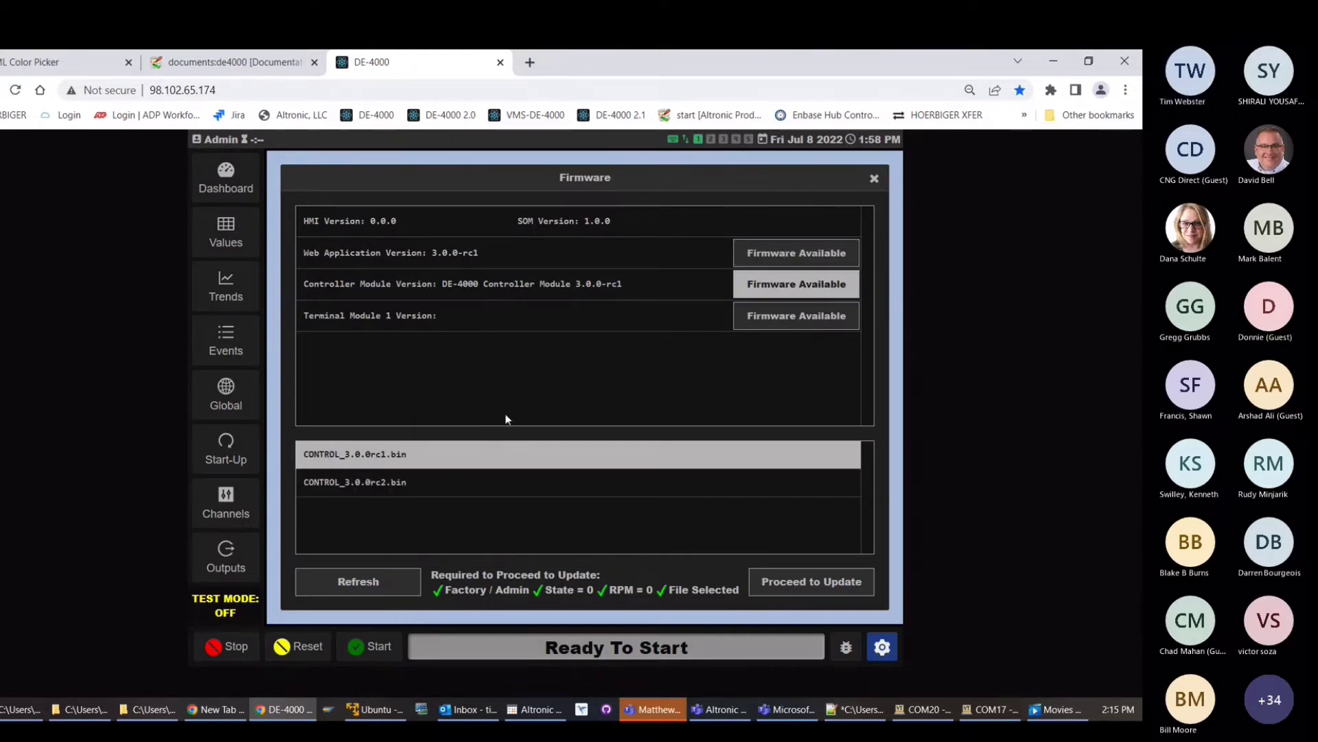
{"action": "left_click", "coordinate": [348, 483]}
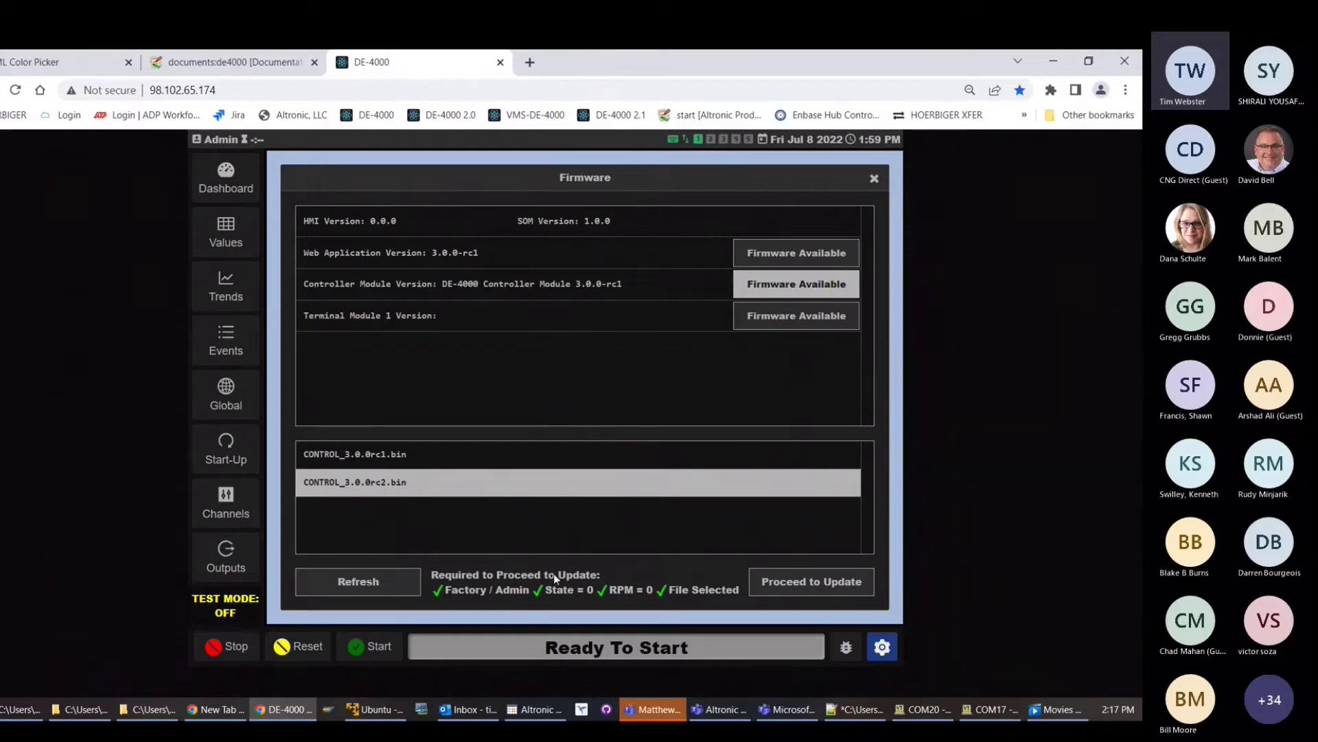
Proceed to update the Controller Module with CONTROL_3.0.0rc2.bin.
{"action": "left_click", "coordinate": [834, 585]}
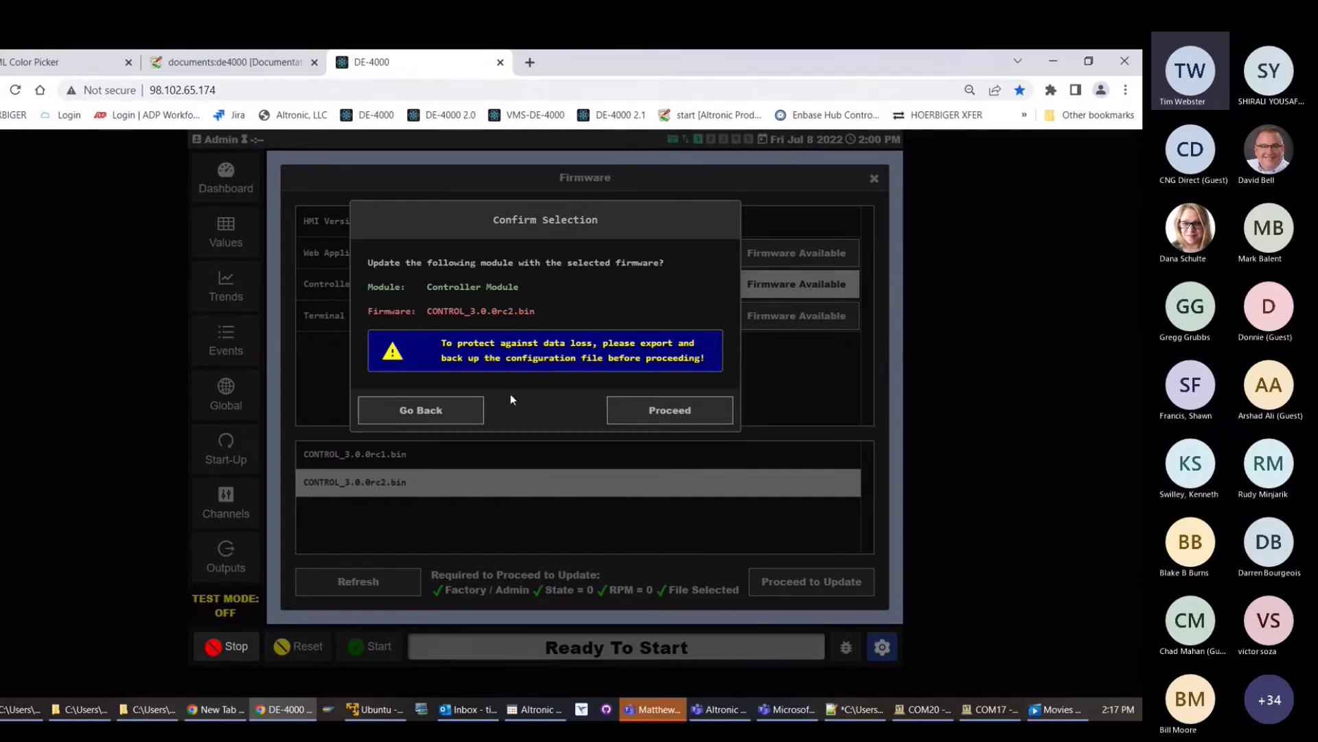
Cancel the rc2 update confirmation, close the Firmware window and dismiss the on-screen keyboard.
{"action": "left_click", "coordinate": [436, 413]}
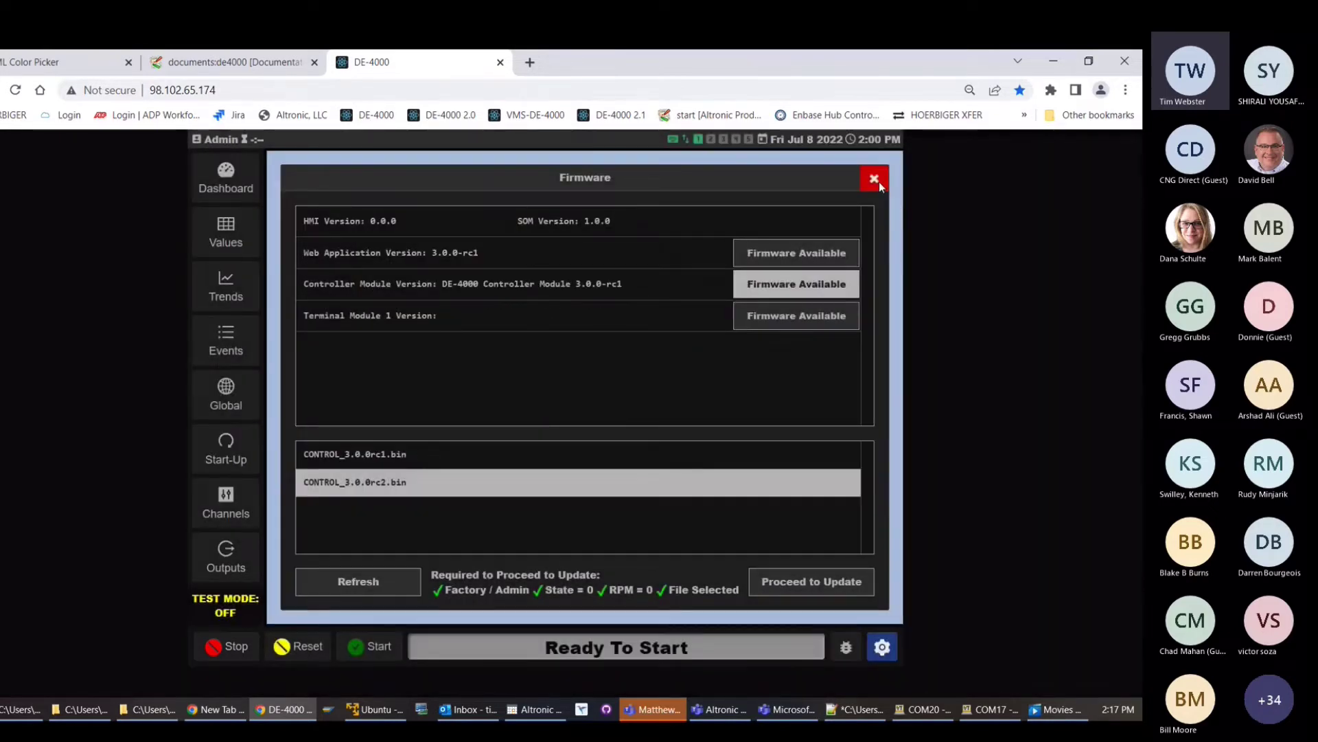
{"action": "left_click", "coordinate": [878, 181]}
{"action": "left_click", "coordinate": [461, 250]}
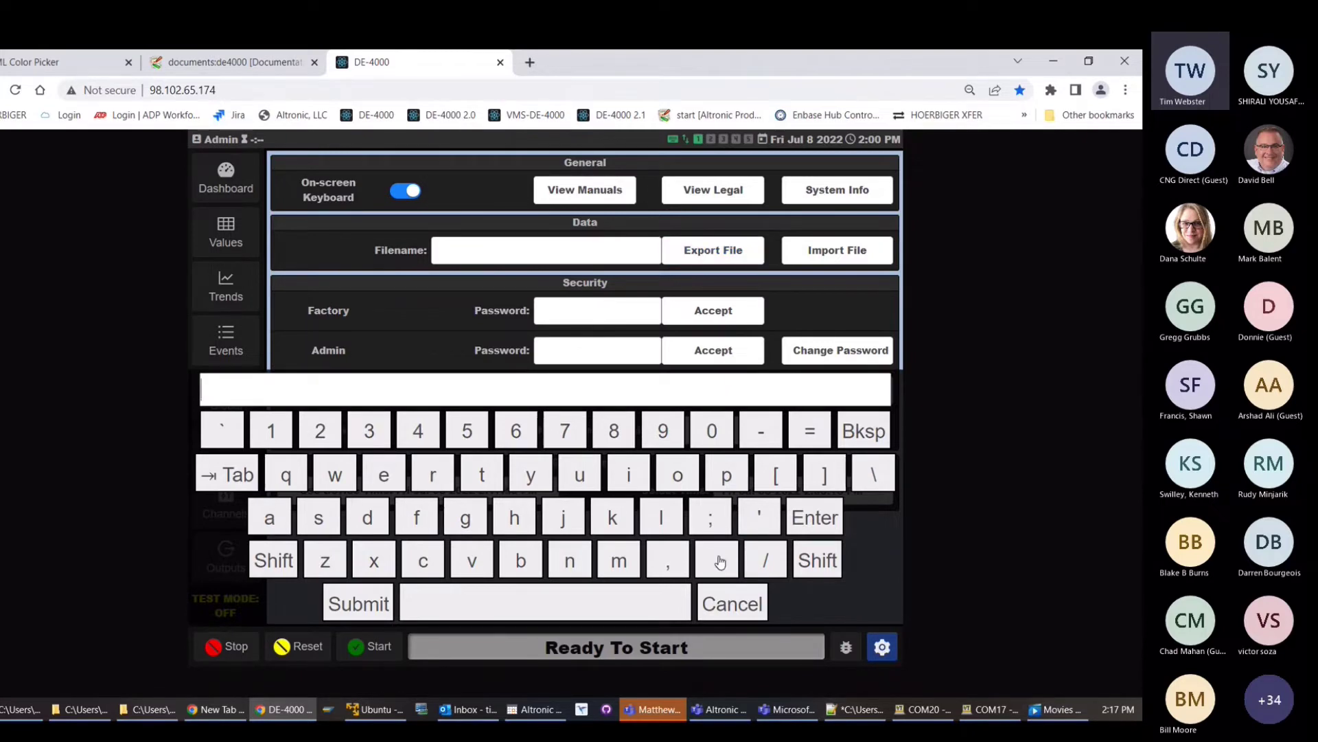
{"action": "left_click", "coordinate": [732, 604]}
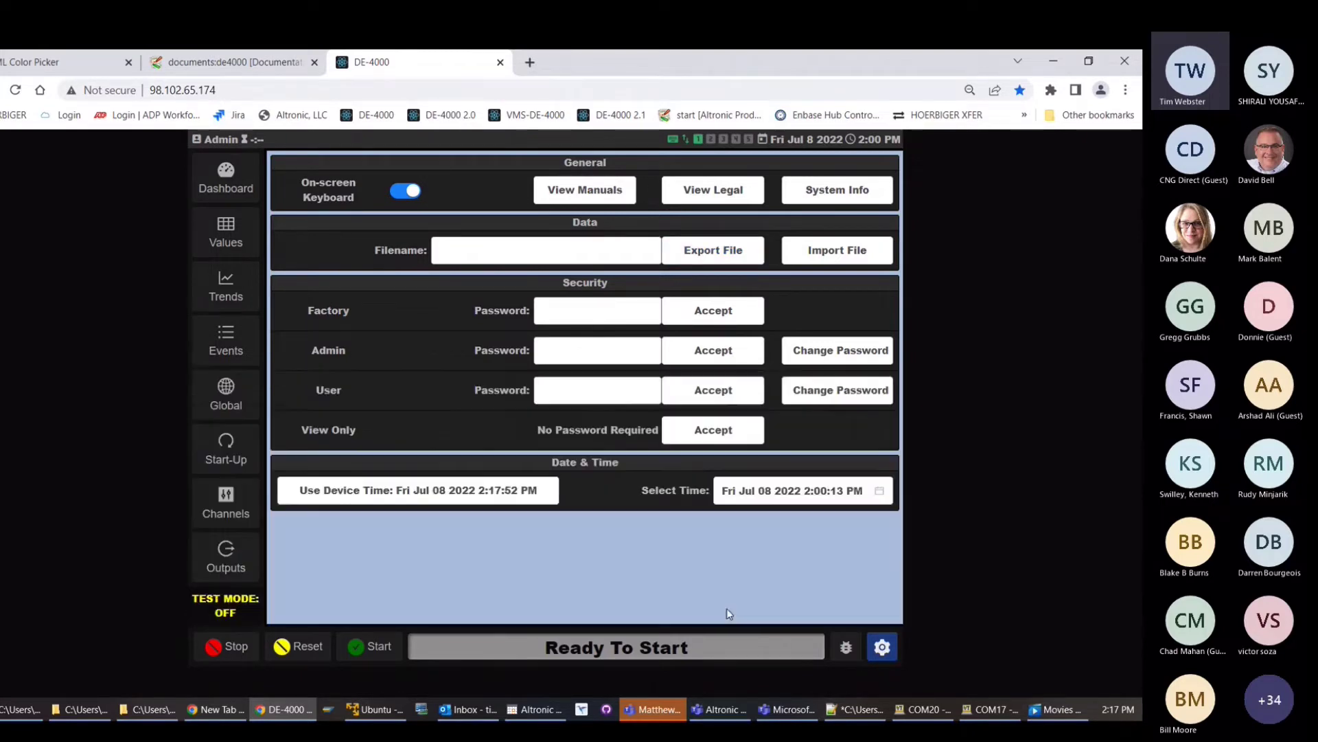
Reopen System Info and select CONTROL_3.0.0rc1.bin as the Controller Module firmware.
{"action": "left_click", "coordinate": [851, 190]}
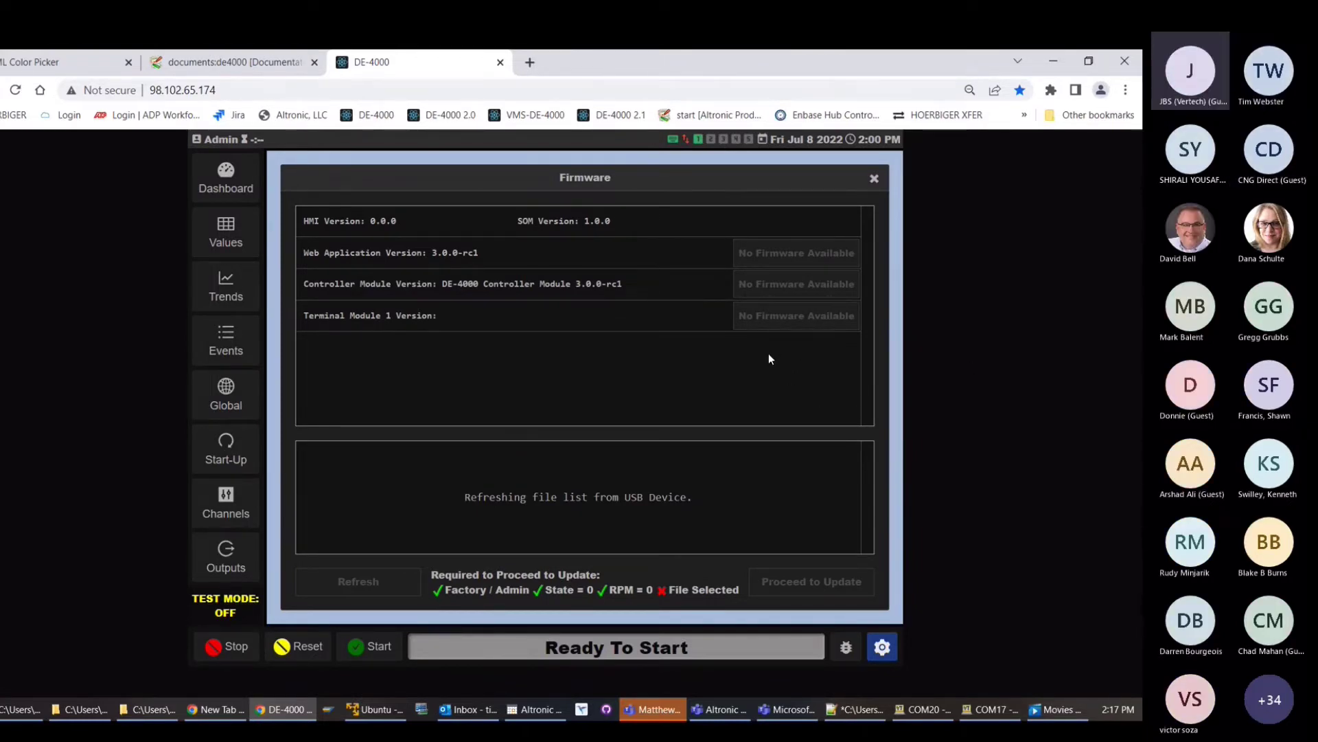
{"action": "left_click", "coordinate": [780, 294]}
{"action": "left_click", "coordinate": [439, 466]}
{"action": "left_click", "coordinate": [797, 576]}
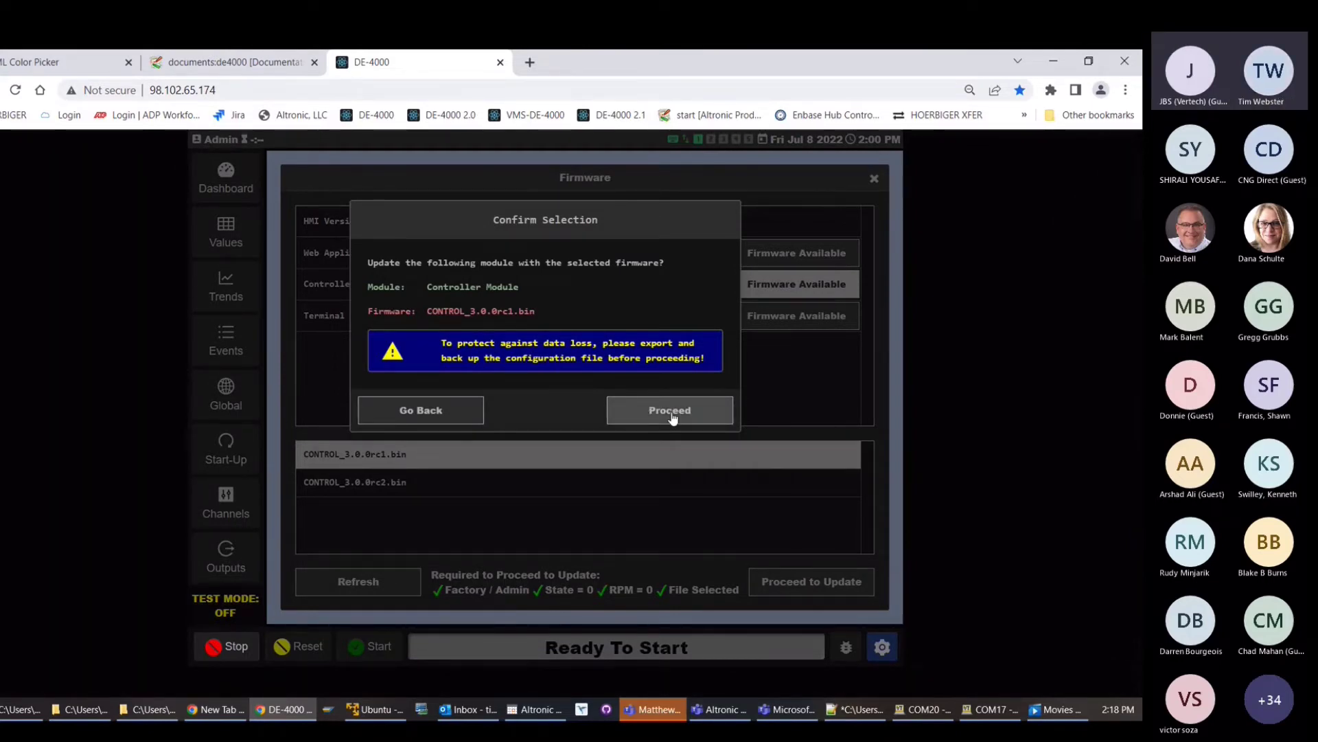
{"action": "left_click", "coordinate": [670, 413]}
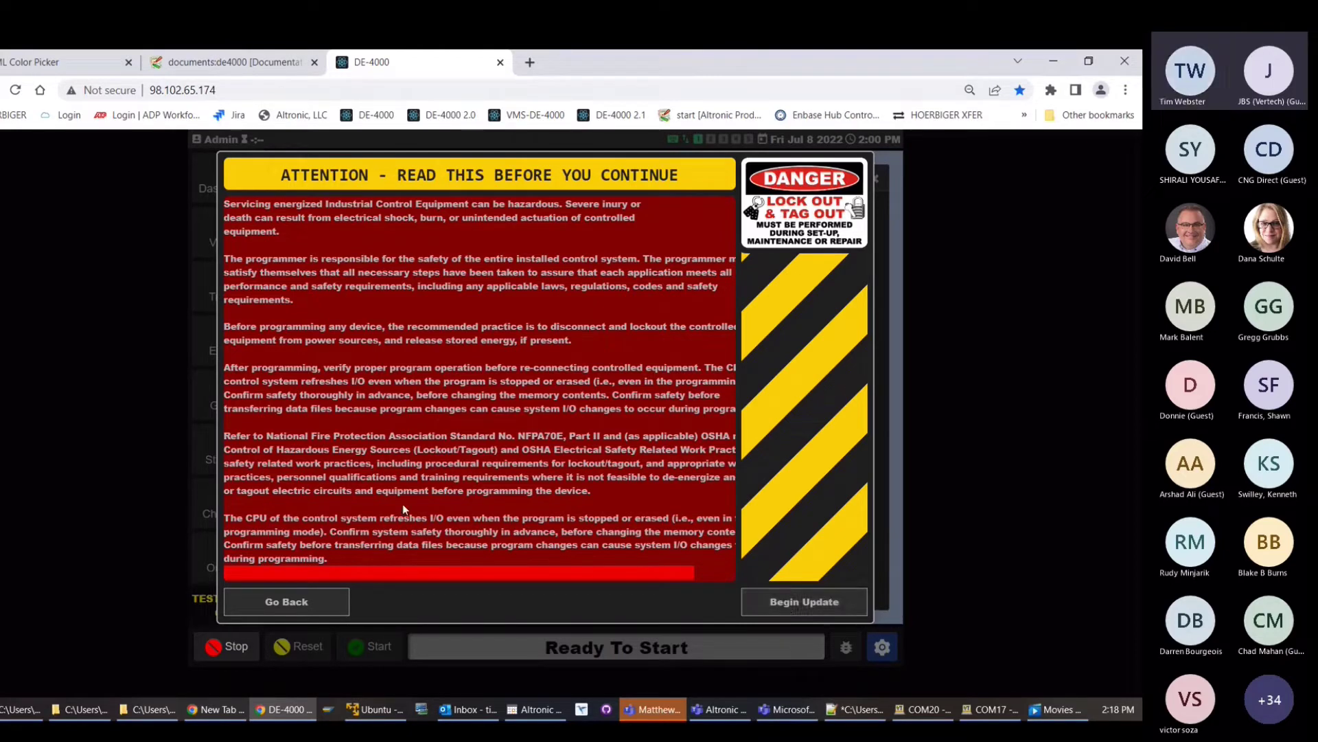
{"action": "left_click", "coordinate": [316, 603]}
Cancel the pending update and play the controller module video in Movies & TV from 0:00.
{"action": "left_click", "coordinate": [403, 415]}
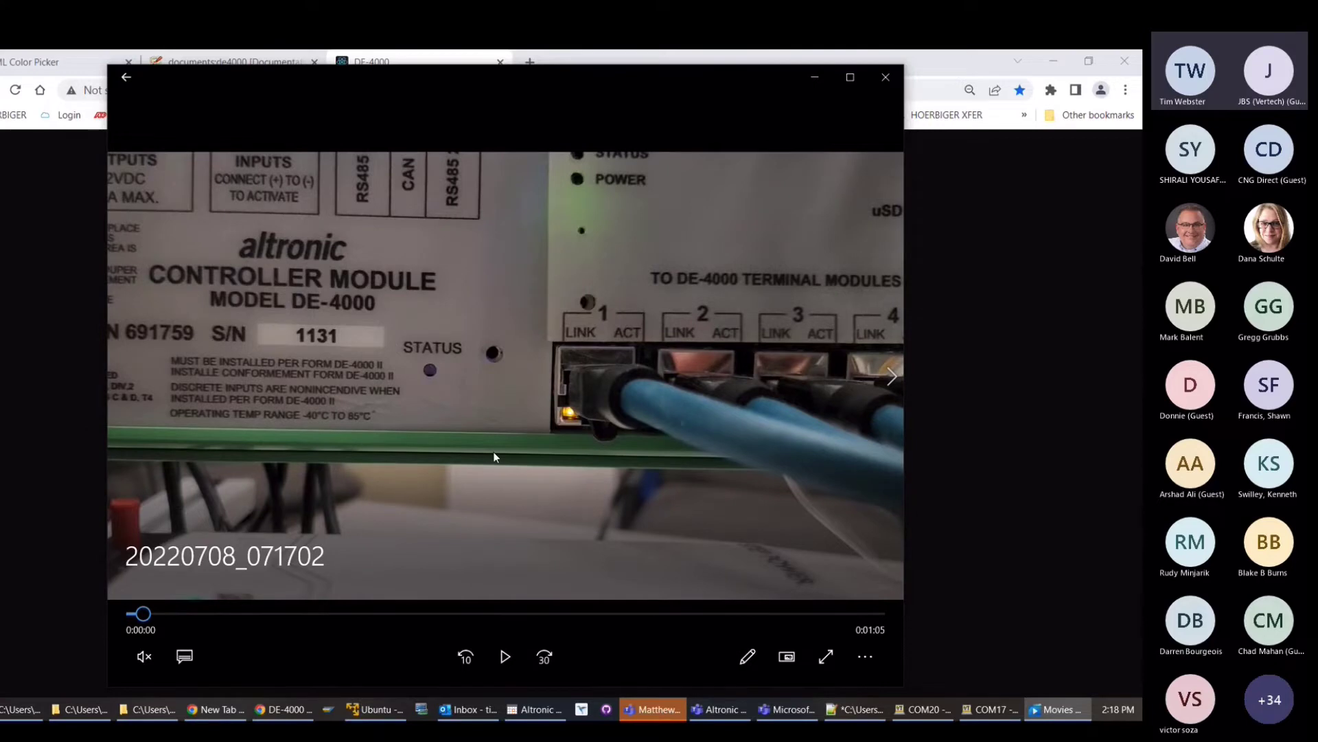
{"action": "left_click", "coordinate": [502, 663]}
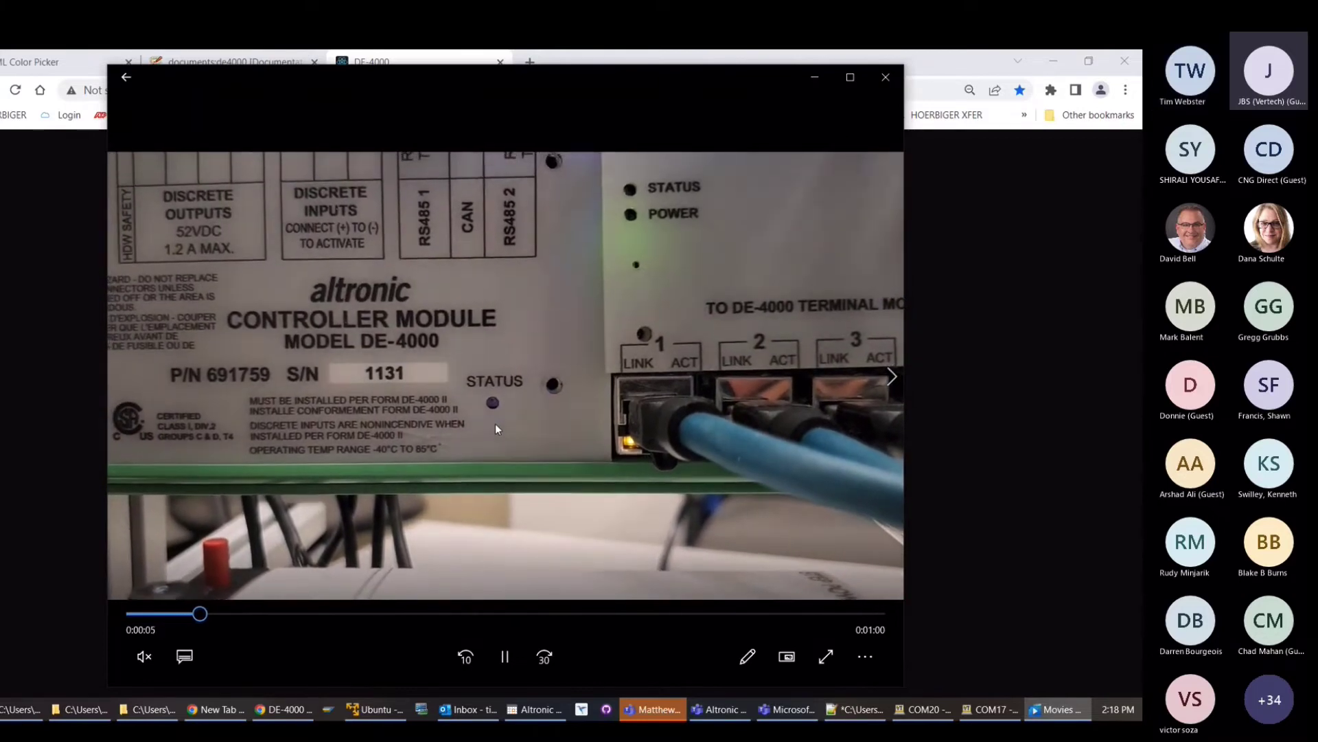
{"action": "left_click_drag", "start_coordinate": [203, 613], "coordinate": [100, 622]}
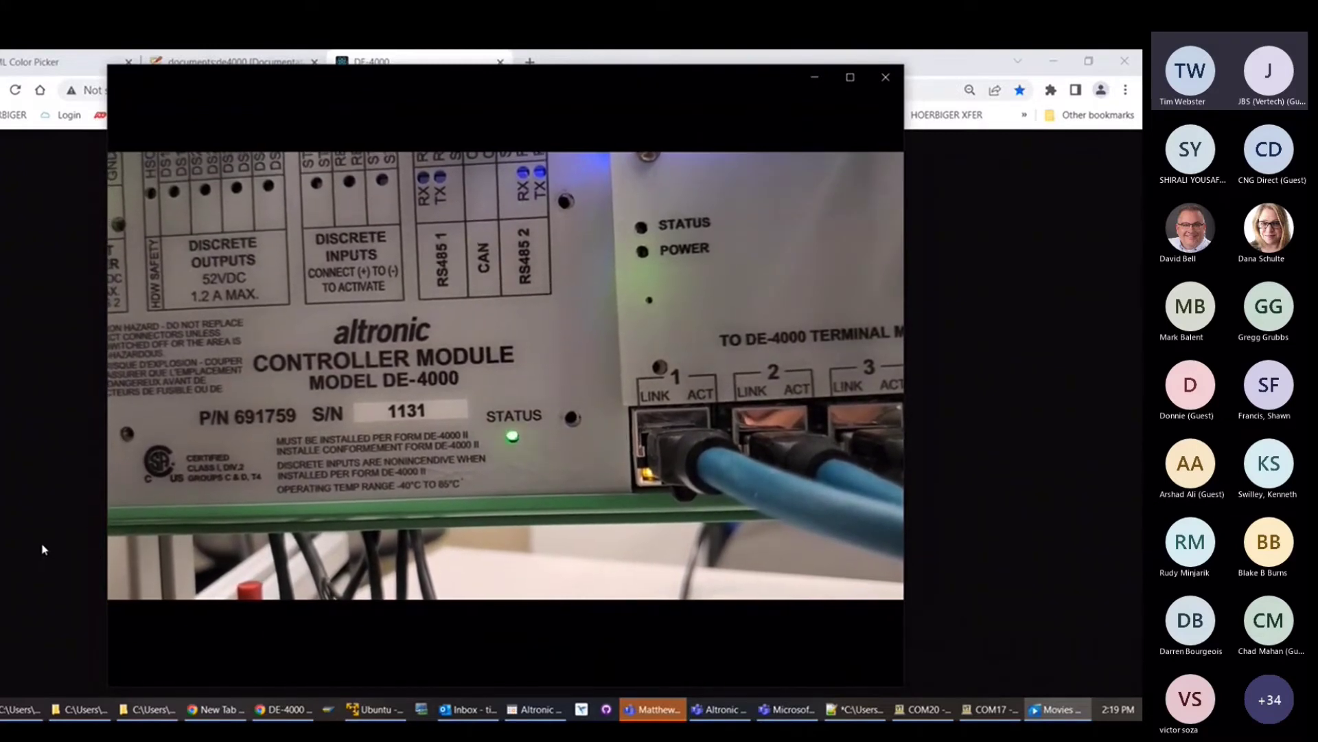
Watch the video to about 1:24, where the terminal module wiring and input power appear.
{"action": "mouse_move", "coordinate": [677, 110]}
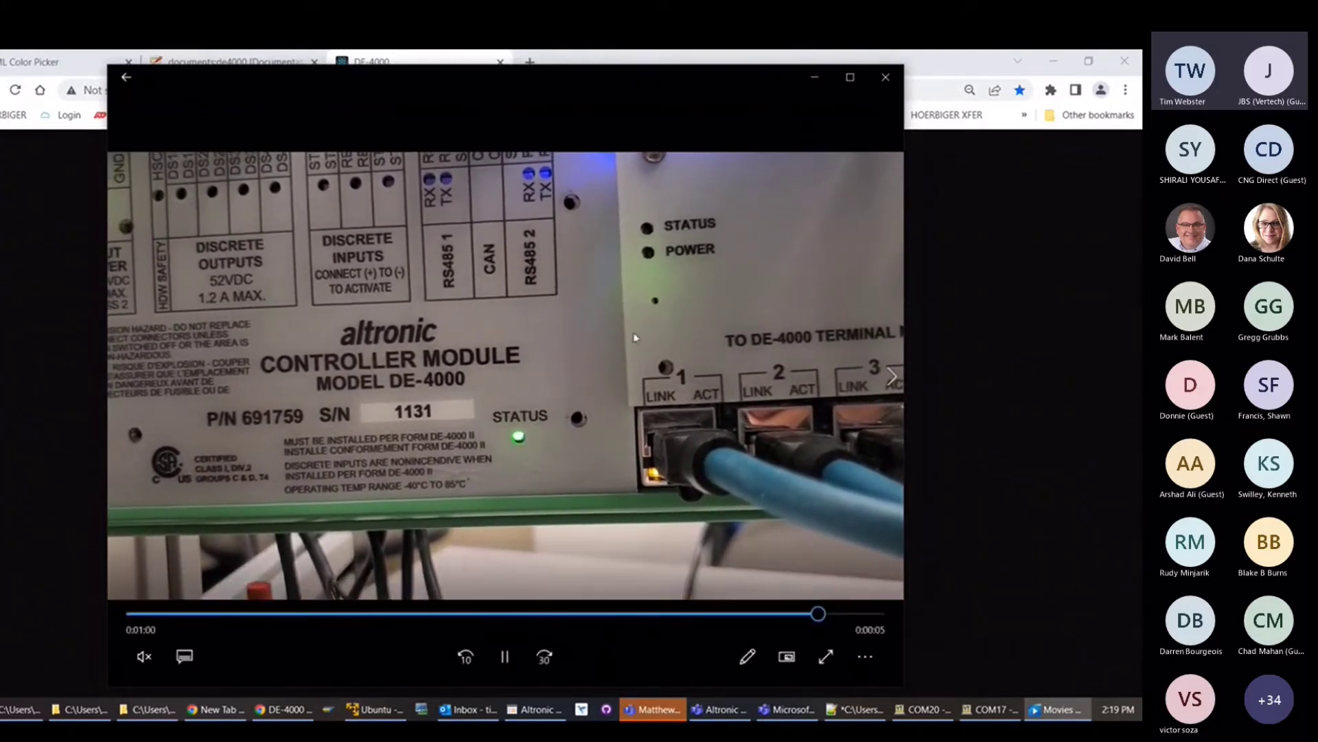
{"action": "left_click", "coordinate": [886, 77]}
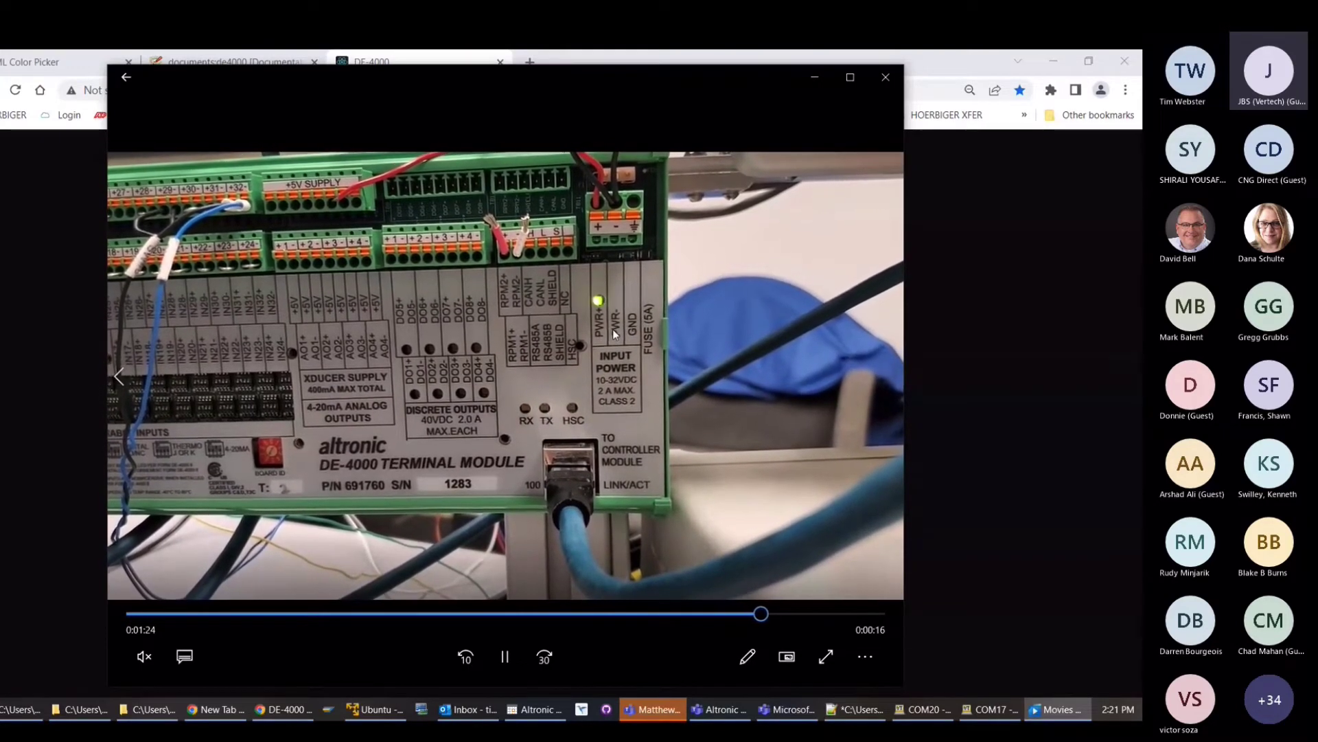
Close the Movies & TV window to return to the Firmware dialog with CONTROL_3.0.0rc1.bin chosen.
{"action": "left_click", "coordinate": [886, 79]}
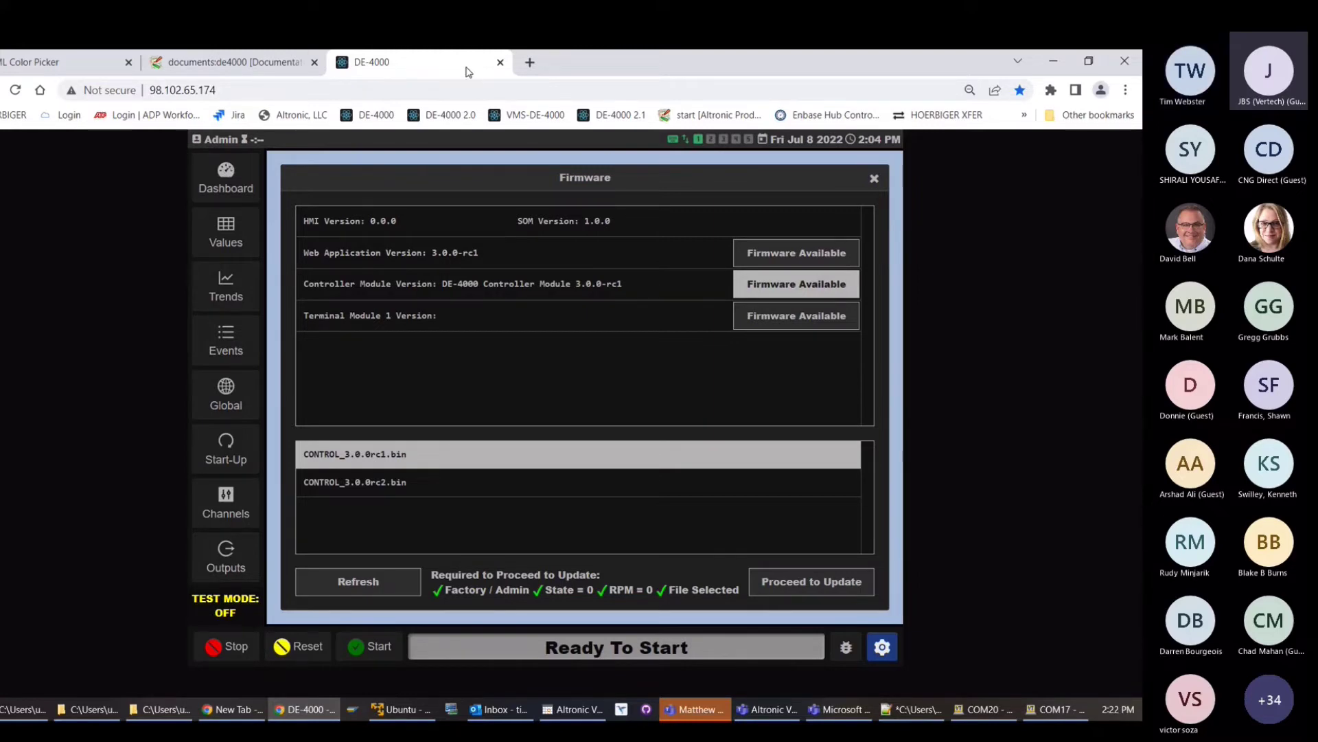
Switch to the documents:de4000 wiki tab to review the DE-4000 manuals page.
{"action": "left_click", "coordinate": [248, 64]}
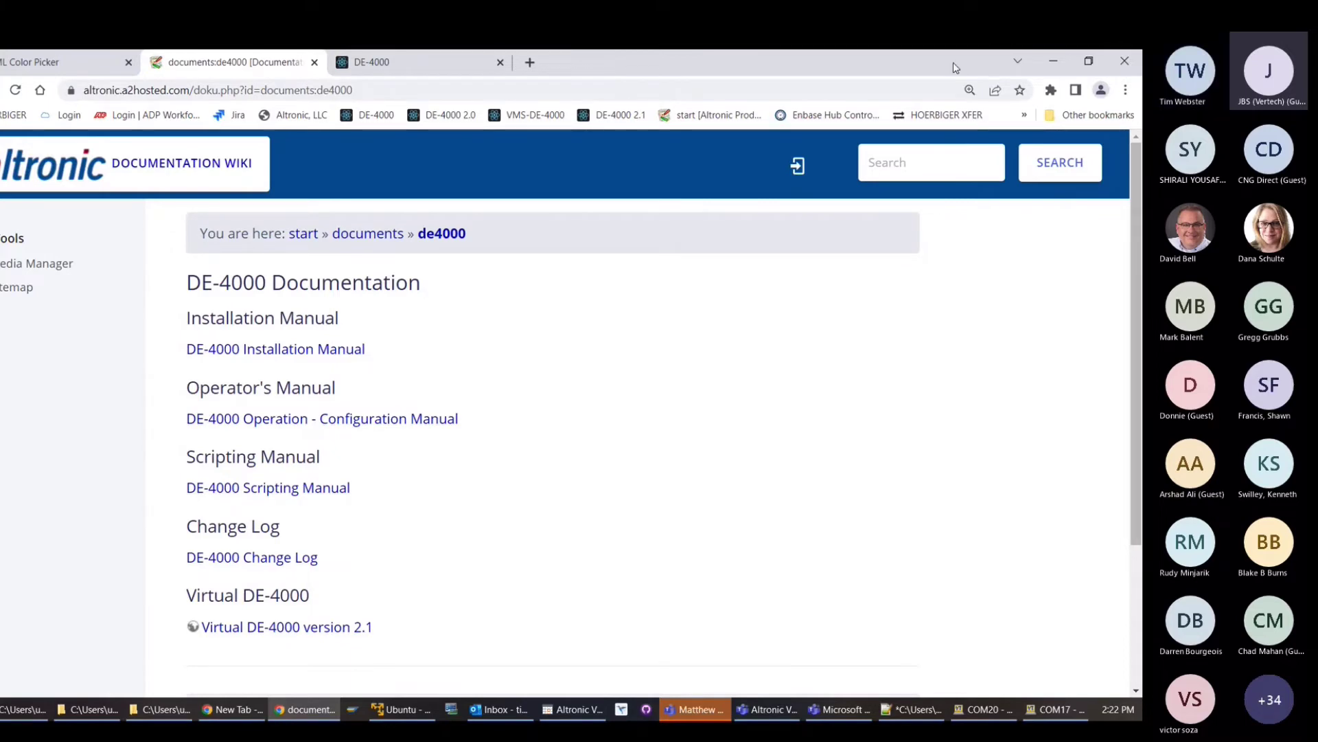
Return to the DE-4000 device tab and open the Global System Settings page.
{"action": "left_click", "coordinate": [439, 60]}
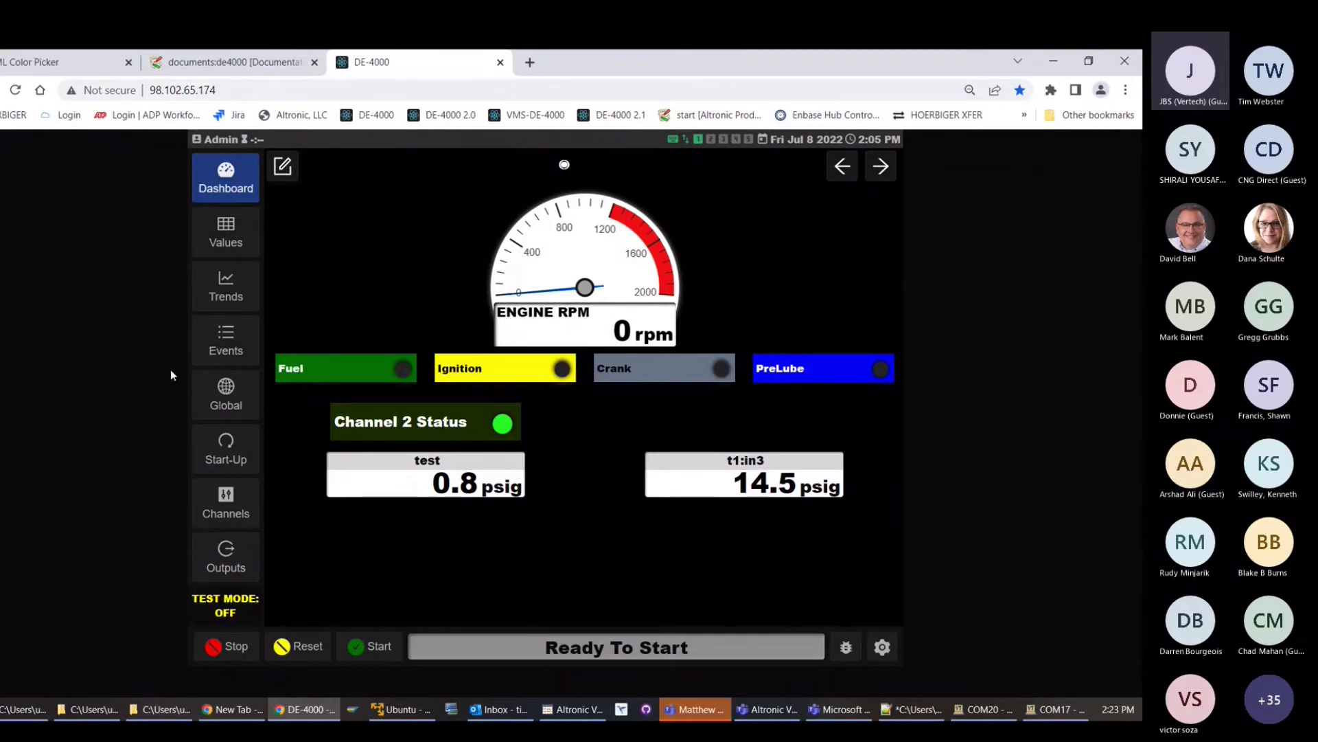
{"action": "left_click", "coordinate": [209, 389]}
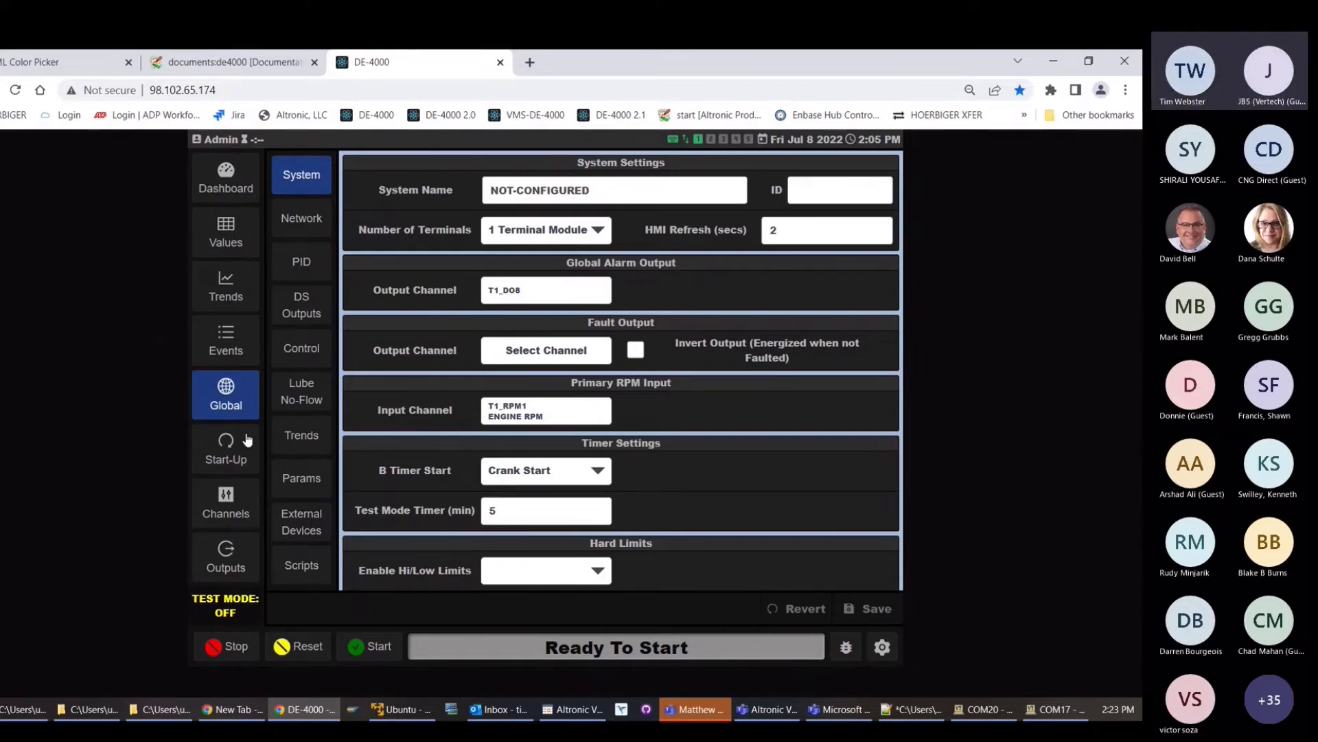
Open the Master Script from the Scripts list, review its Lua code, and return to the dashboard.
{"action": "left_click", "coordinate": [306, 573]}
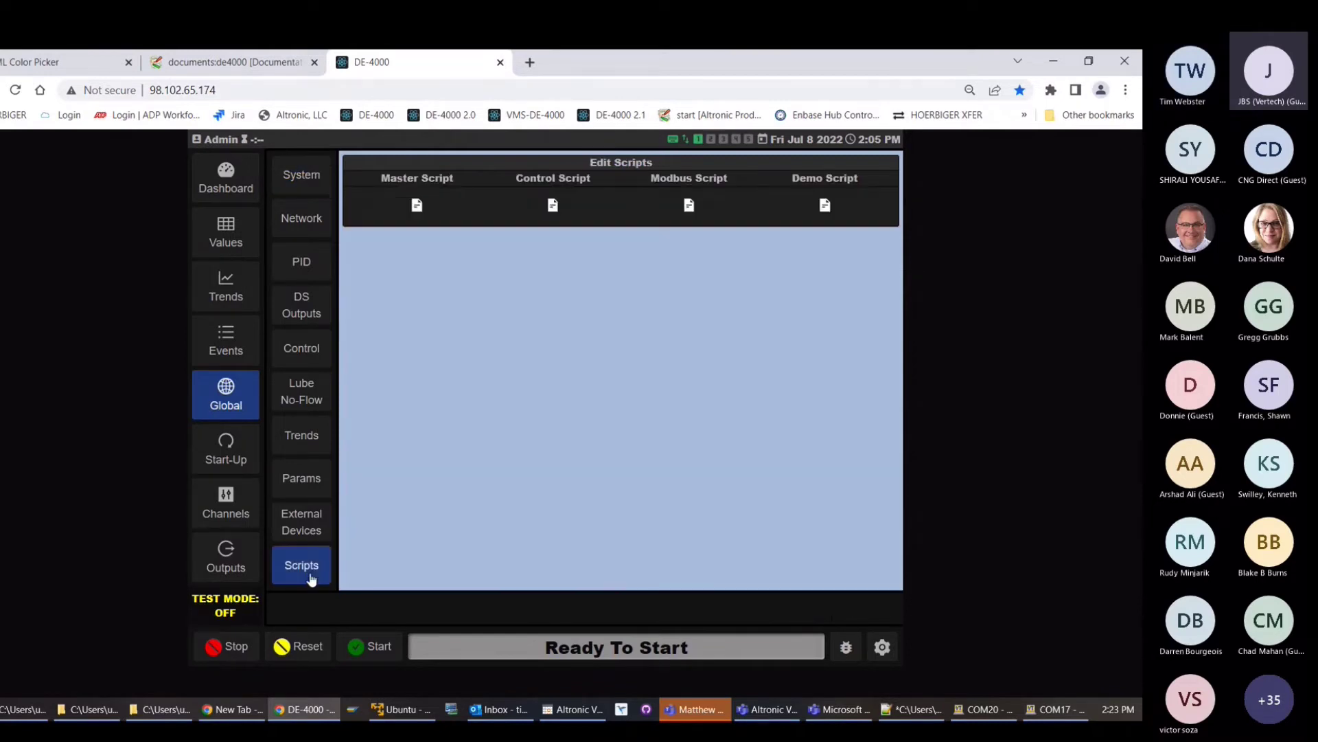
{"action": "left_click", "coordinate": [417, 205]}
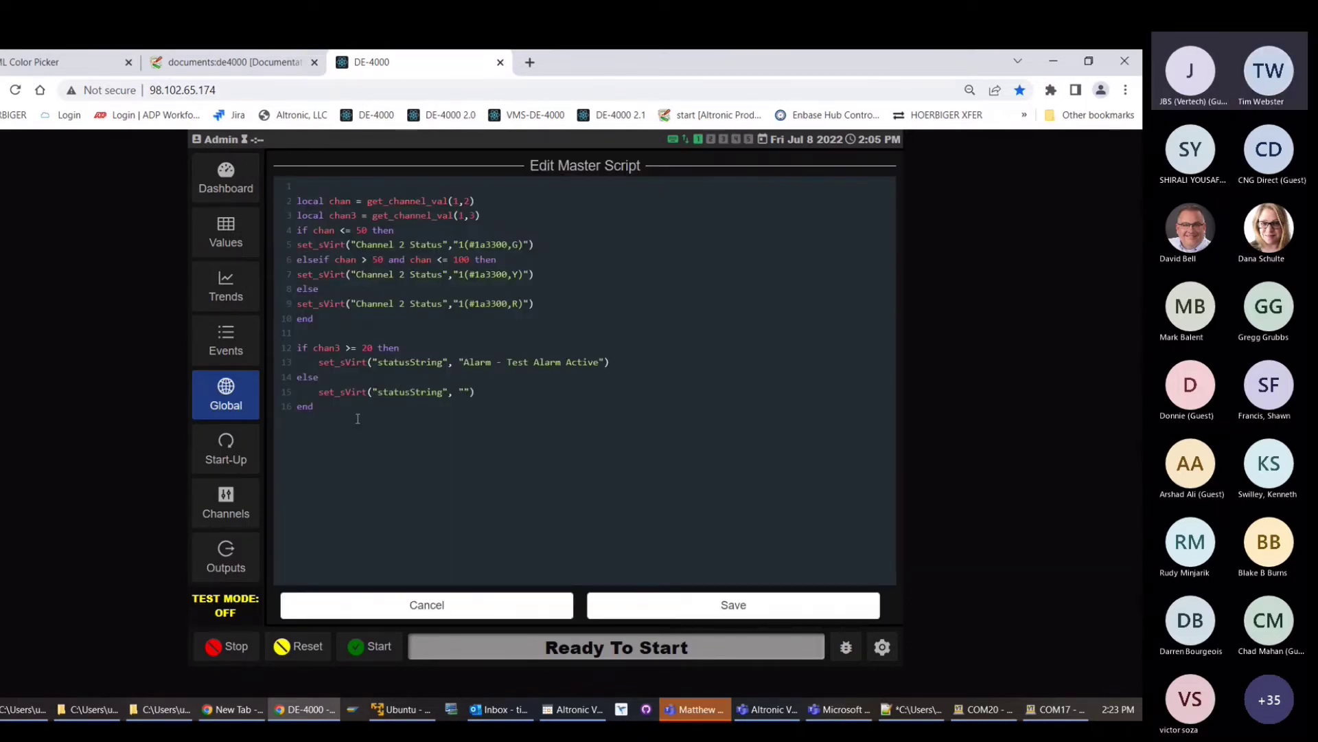
{"action": "left_click", "coordinate": [372, 438]}
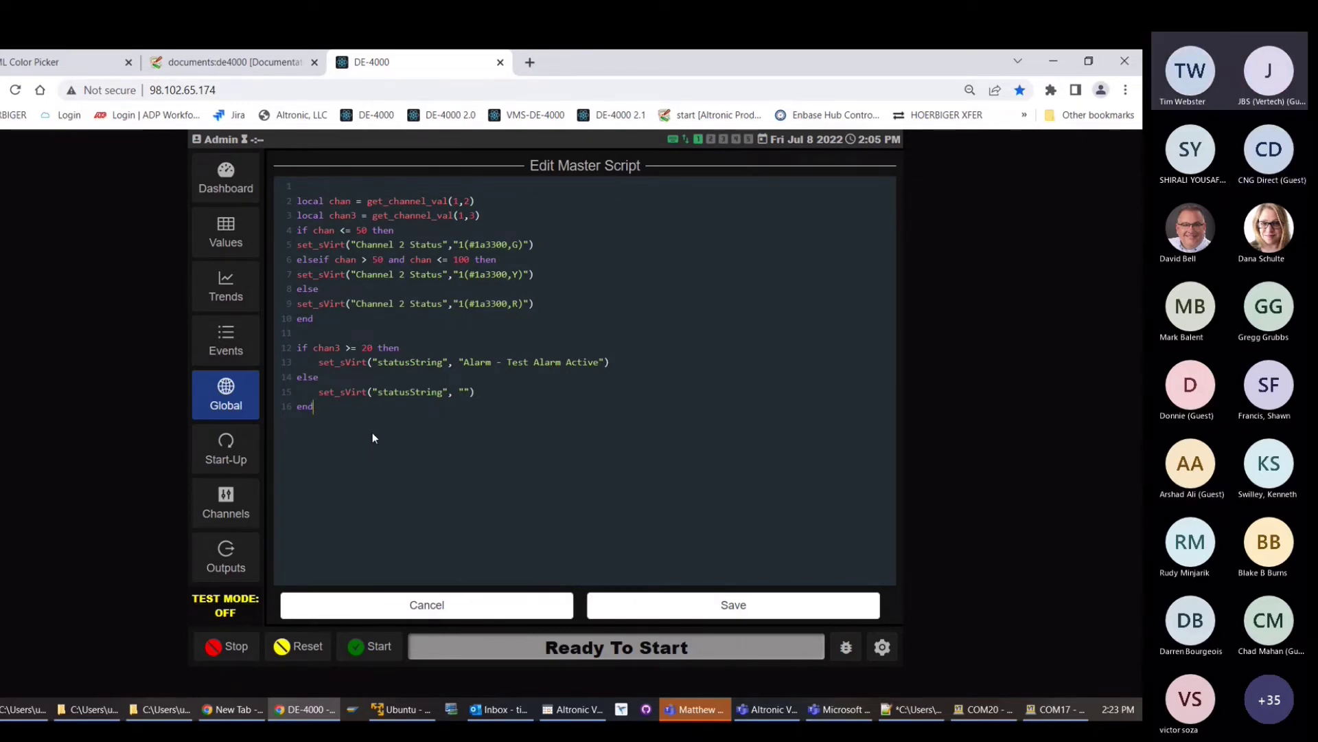
{"action": "left_click", "coordinate": [232, 199]}
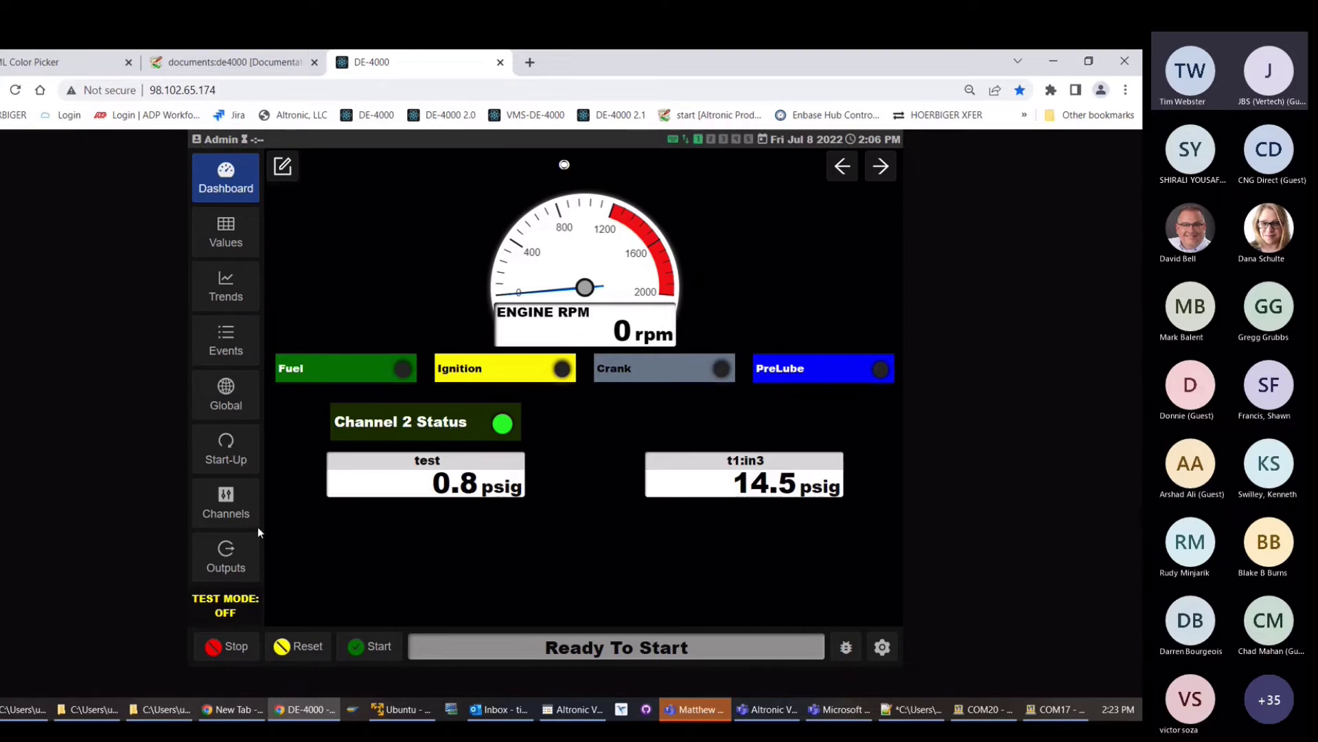
Reopen the Master Script from Global to show the Channel 2 Status colour and test-alarm code.
{"action": "left_click", "coordinate": [218, 391]}
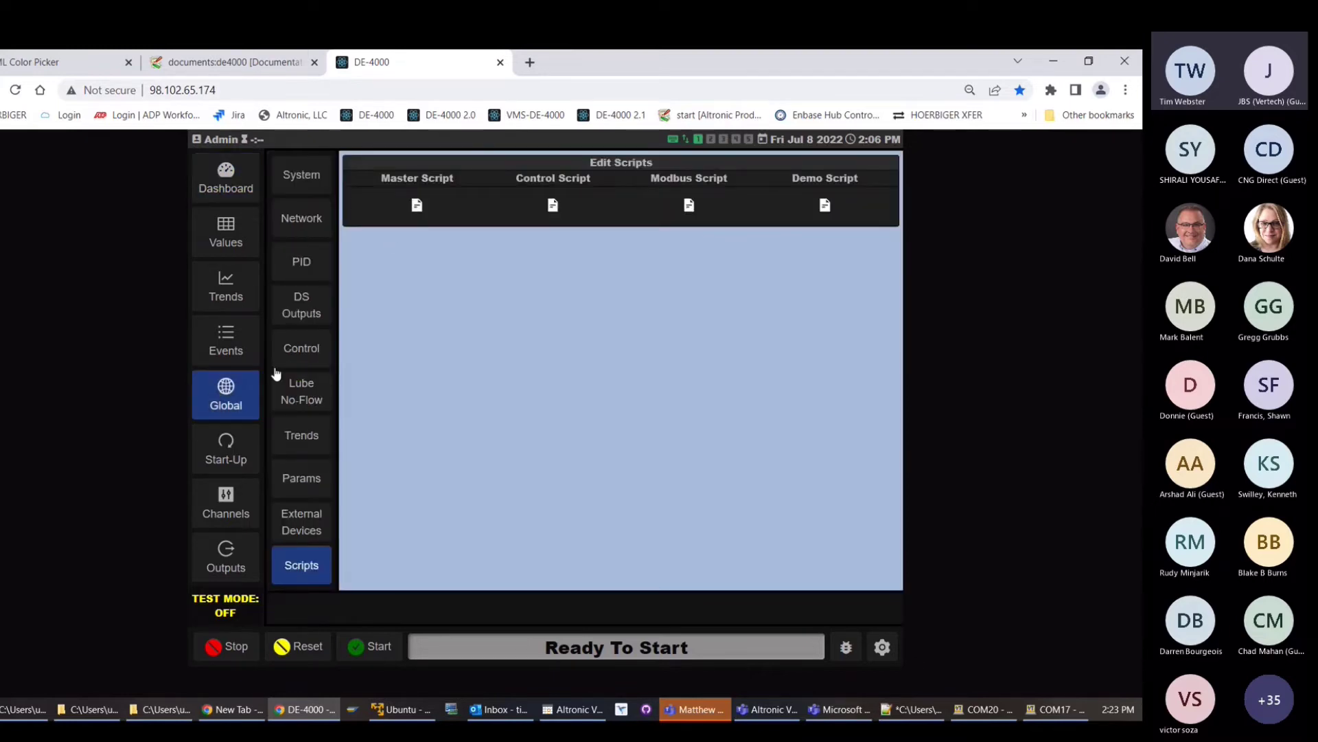
{"action": "left_click", "coordinate": [413, 208]}
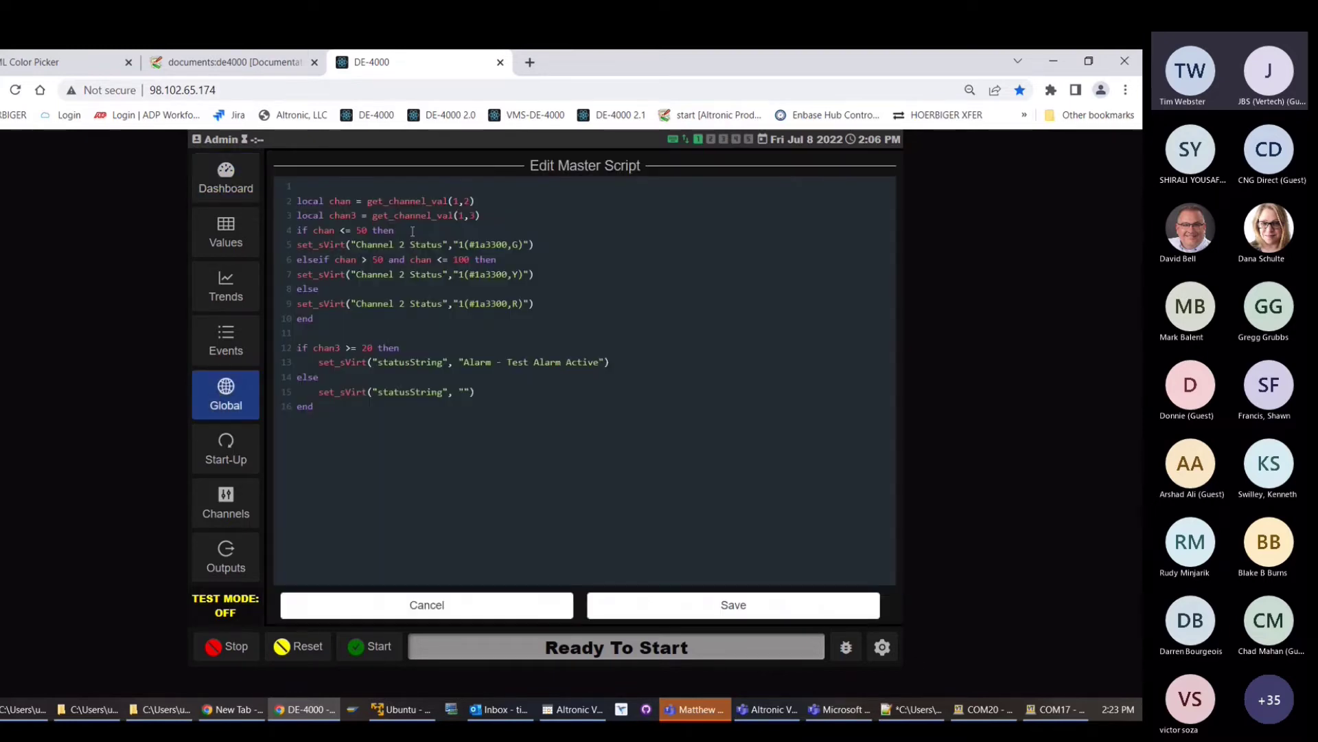
{"action": "left_click", "coordinate": [461, 245]}
{"action": "left_click", "coordinate": [355, 230]}
{"action": "left_click_drag", "start_coordinate": [458, 245], "coordinate": [521, 247]}
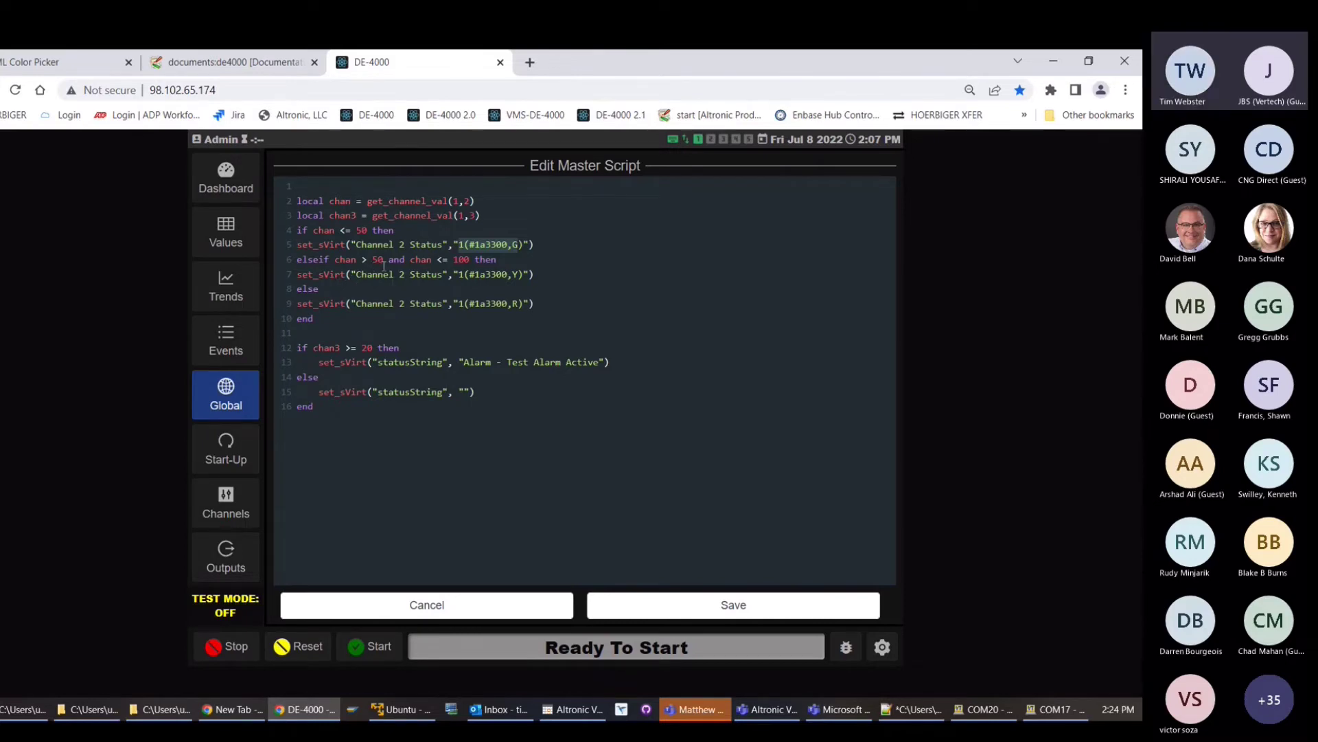
{"action": "left_click_drag", "start_coordinate": [456, 274], "coordinate": [523, 276]}
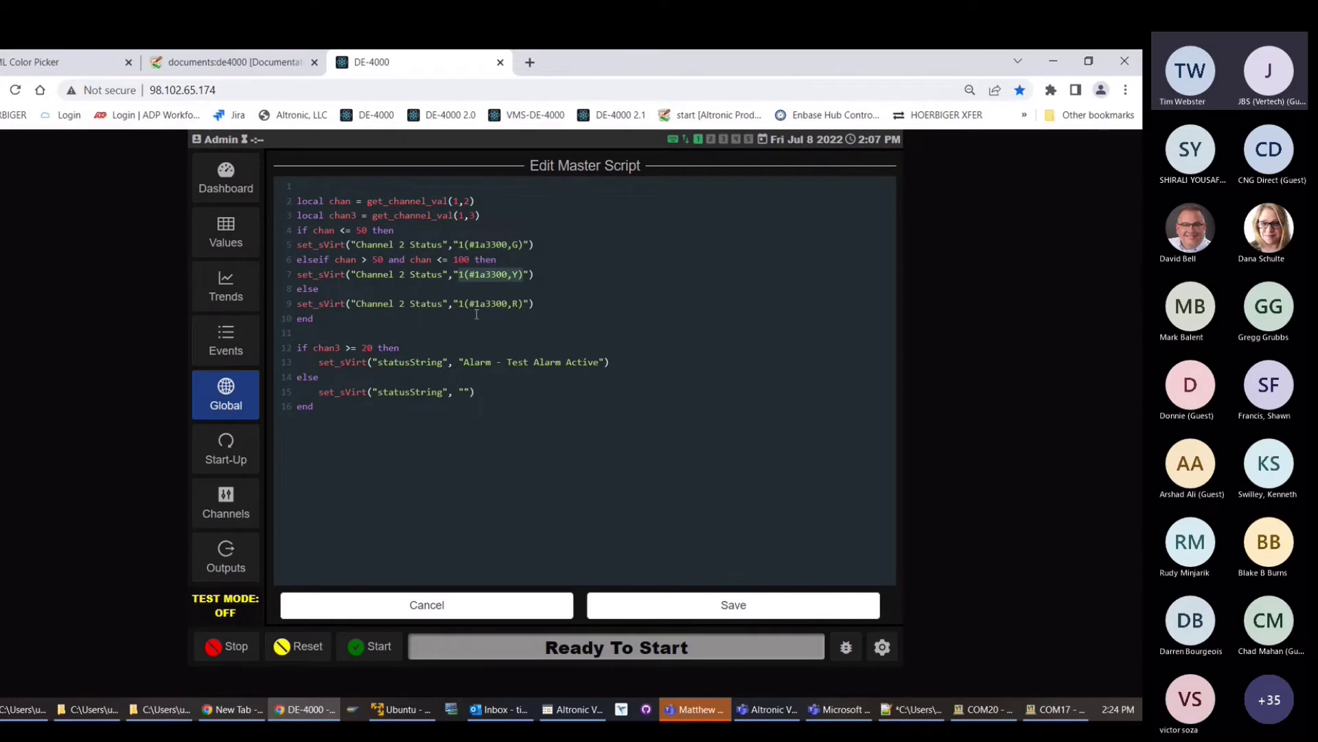
{"action": "left_click_drag", "start_coordinate": [459, 304], "coordinate": [524, 315]}
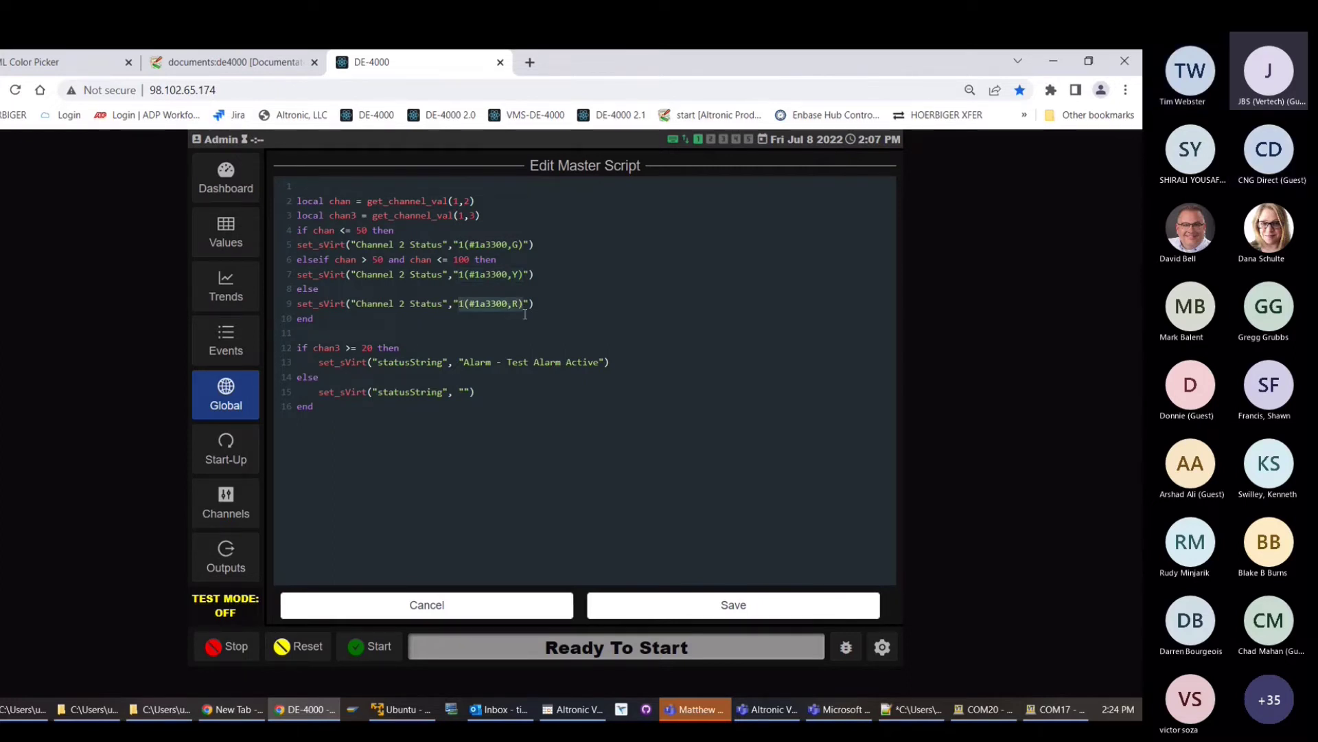
{"action": "left_click", "coordinate": [464, 245]}
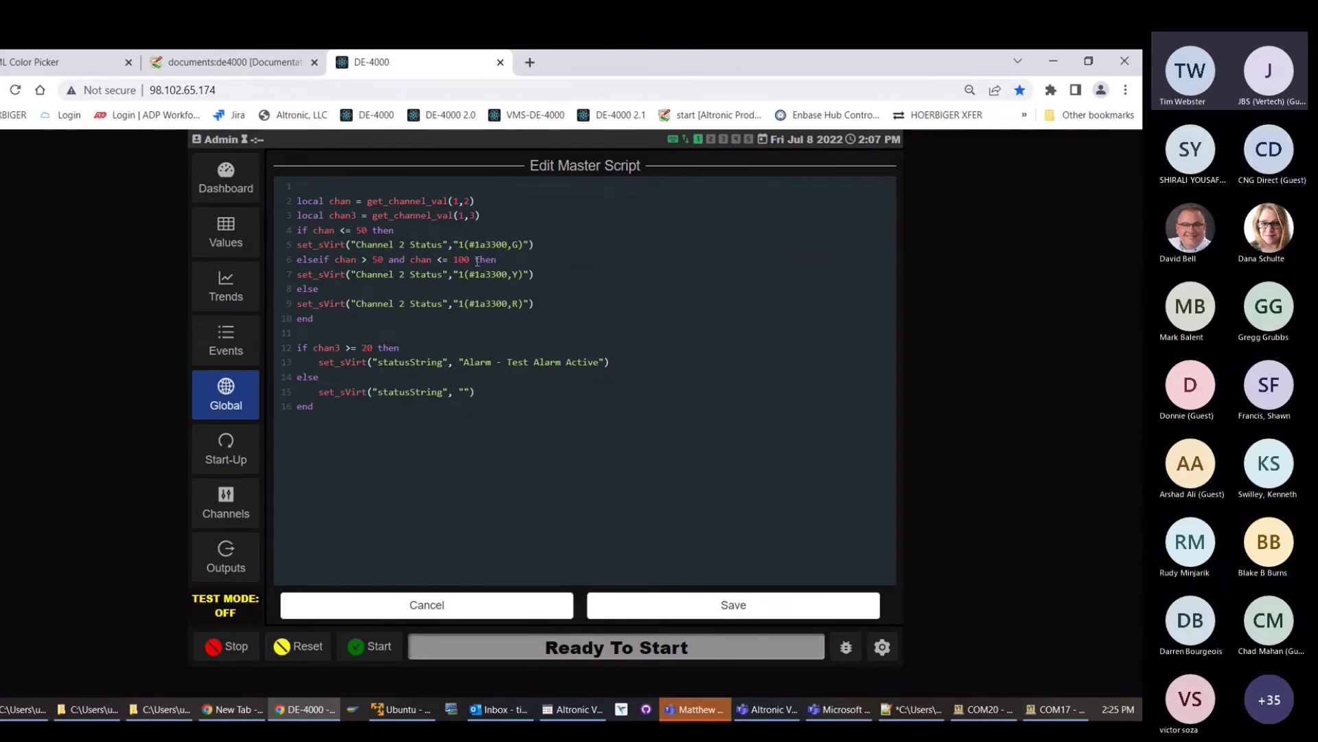
{"action": "left_click_drag", "start_coordinate": [522, 248], "coordinate": [467, 246]}
{"action": "left_click", "coordinate": [524, 245]}
{"action": "left_click_drag", "start_coordinate": [470, 245], "coordinate": [509, 244]}
Clear the colour-code highlight and switch to the dashboard, where Channel 2 Status glows green.
{"action": "left_click", "coordinate": [514, 244]}
{"action": "left_click", "coordinate": [236, 187]}
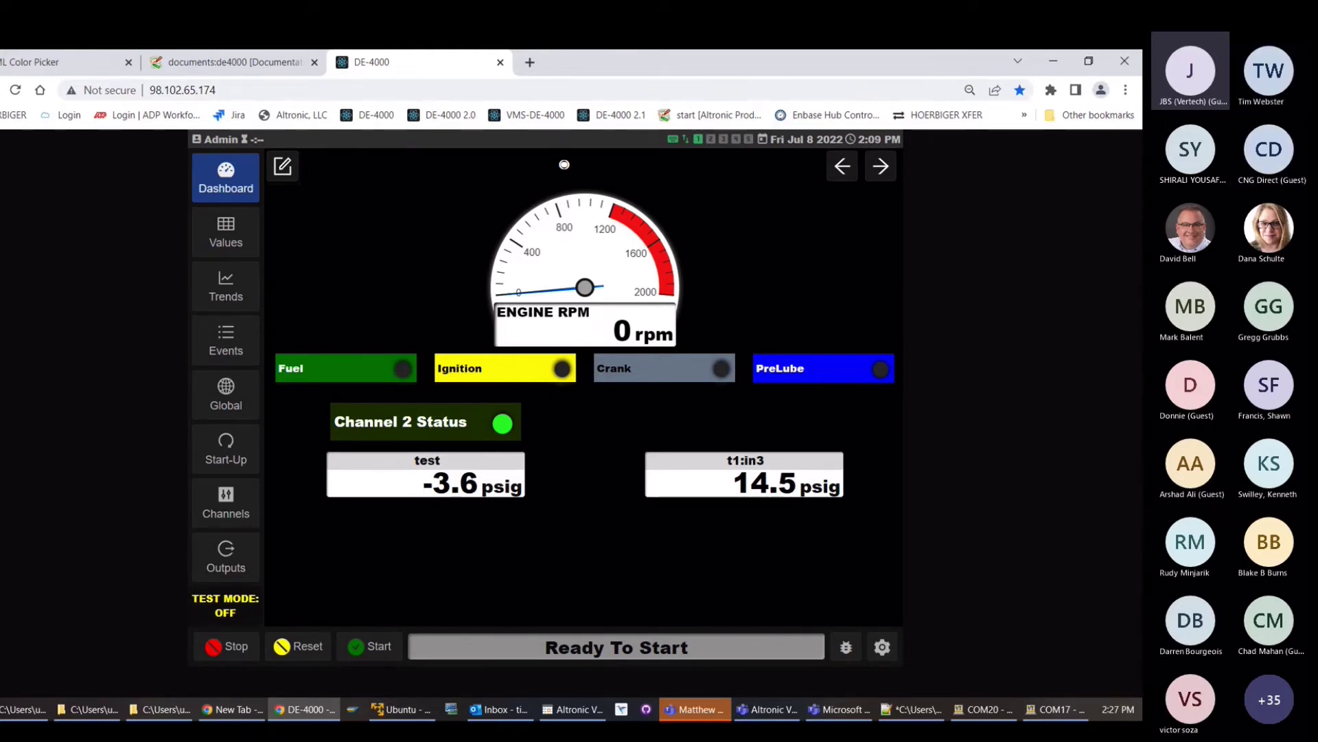
Check the dashboard's Test Alarm Active at 43.0 psig, then return to Global's Edit Scripts list.
{"action": "left_click", "coordinate": [232, 404]}
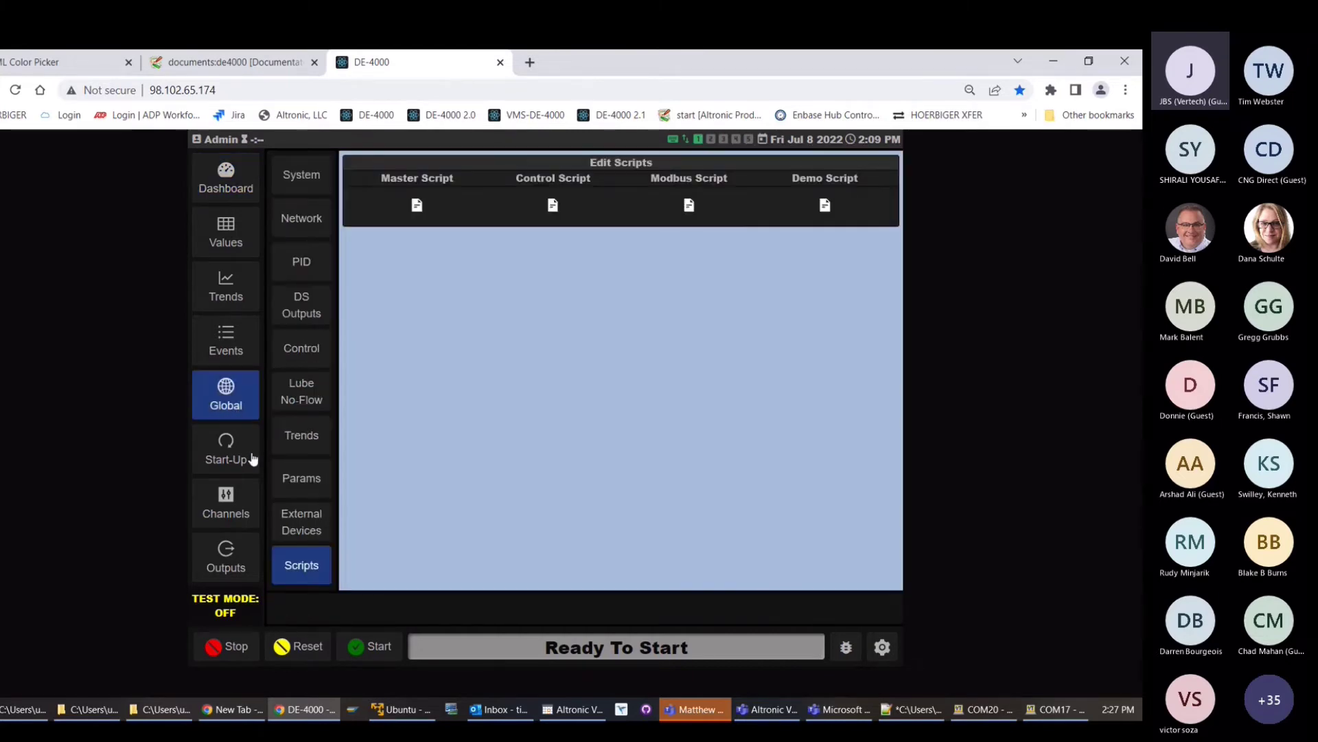
{"action": "left_click", "coordinate": [249, 198]}
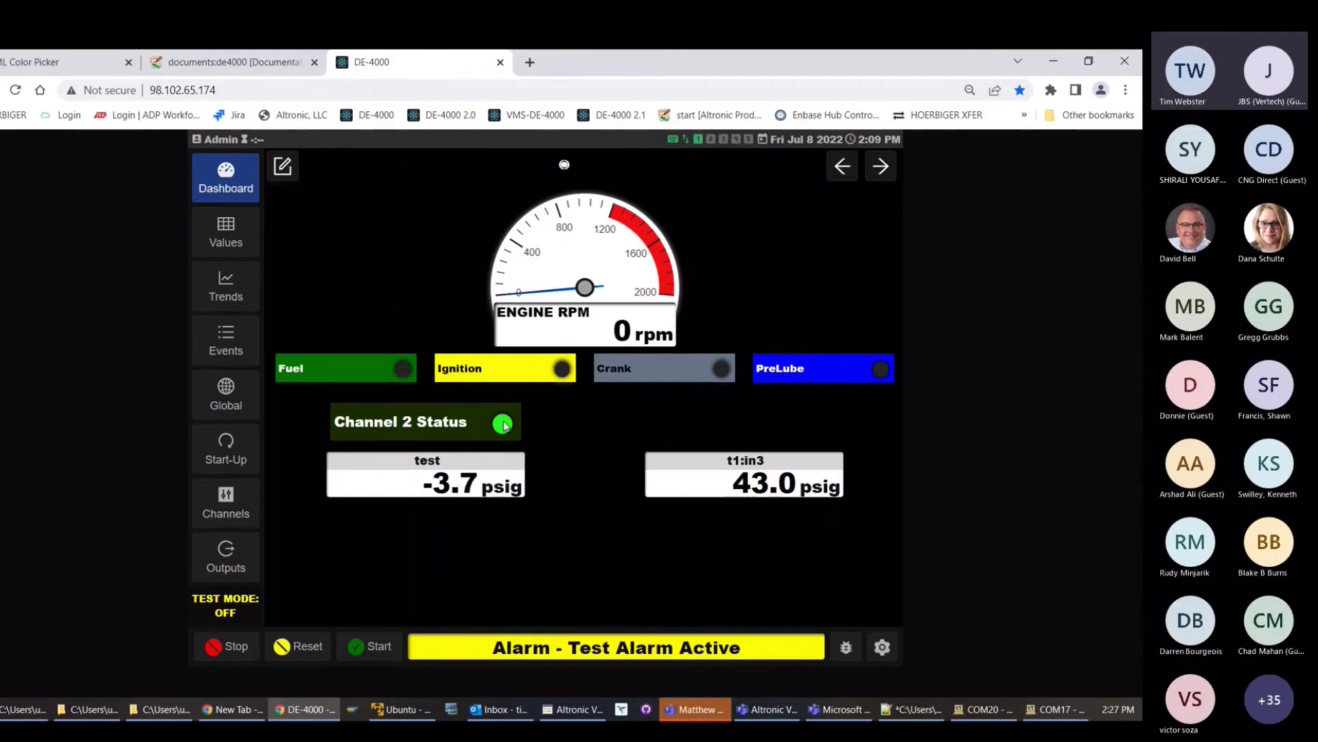
{"action": "left_click", "coordinate": [228, 400]}
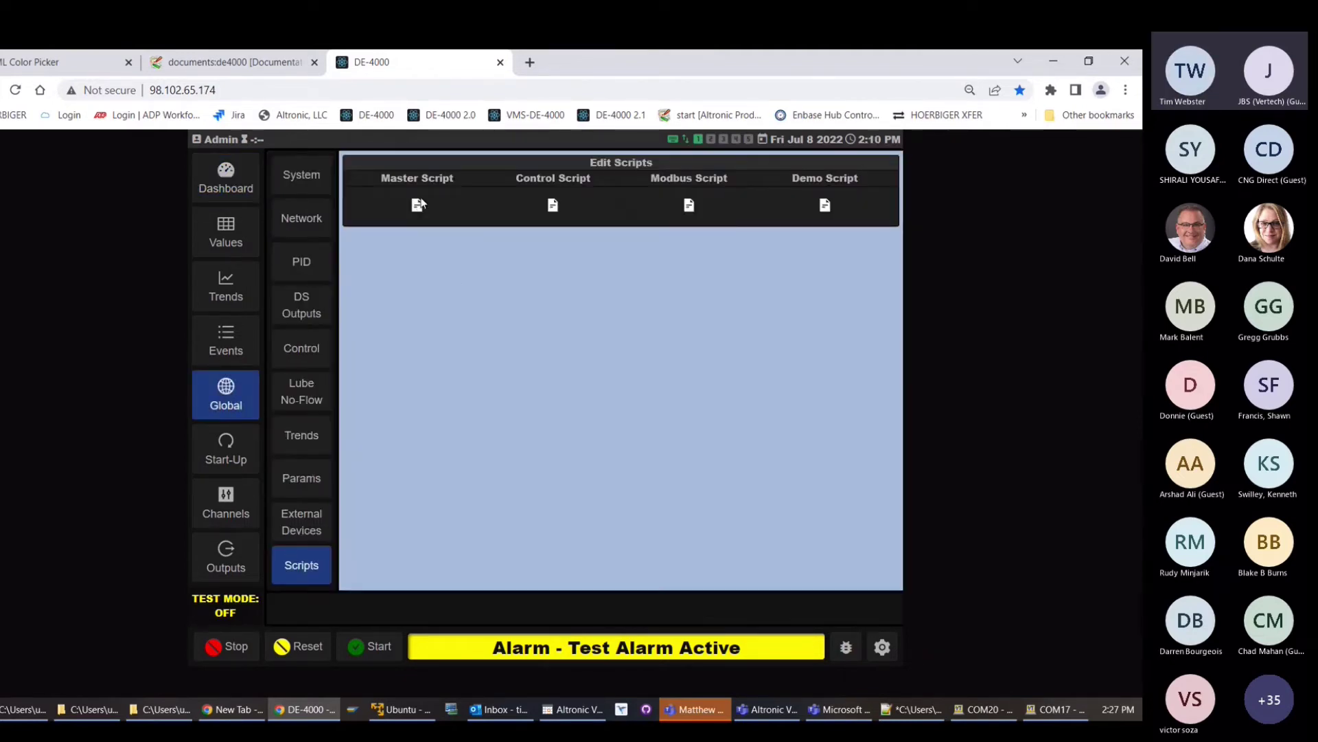
Reopen the Master Script and highlight statusString on line 13 behind the chan3 >= 20 alarm.
{"action": "left_click", "coordinate": [417, 205]}
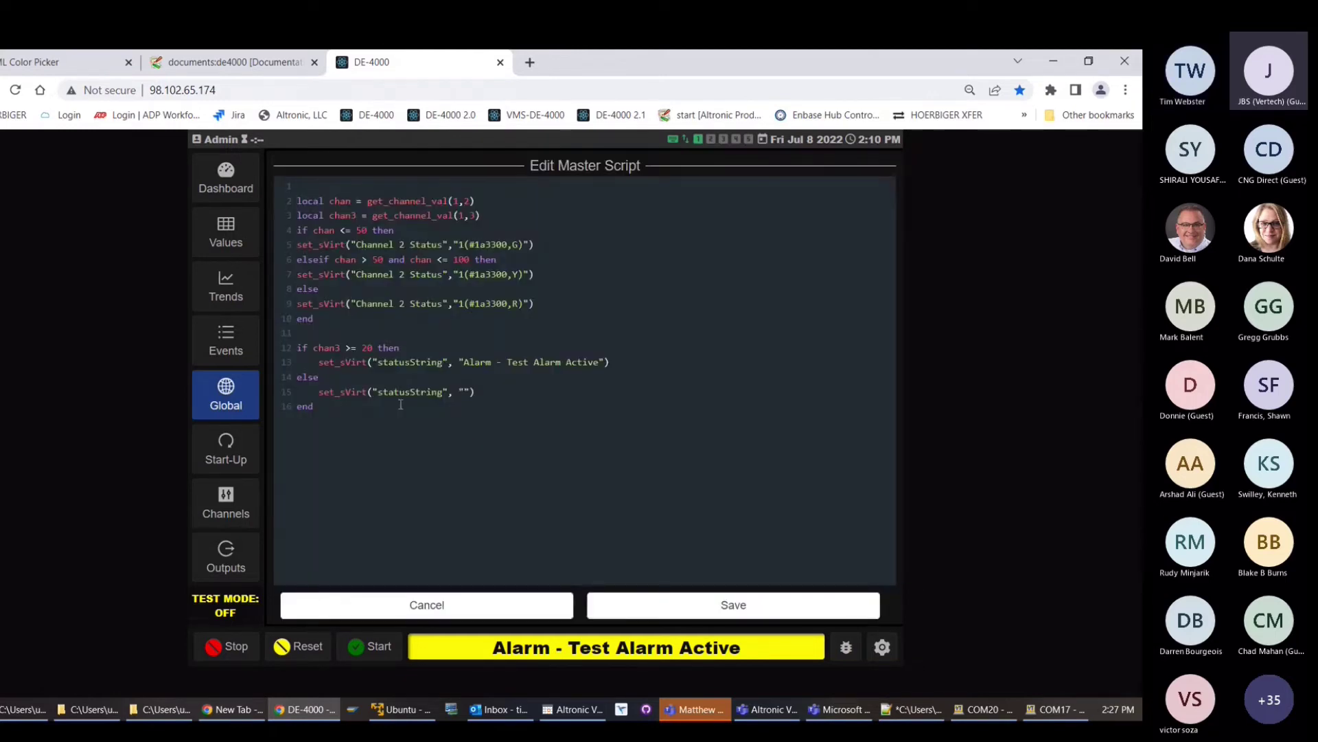
{"action": "left_click", "coordinate": [385, 362]}
{"action": "left_click_drag", "start_coordinate": [378, 362], "coordinate": [447, 364]}
{"action": "left_click", "coordinate": [413, 364]}
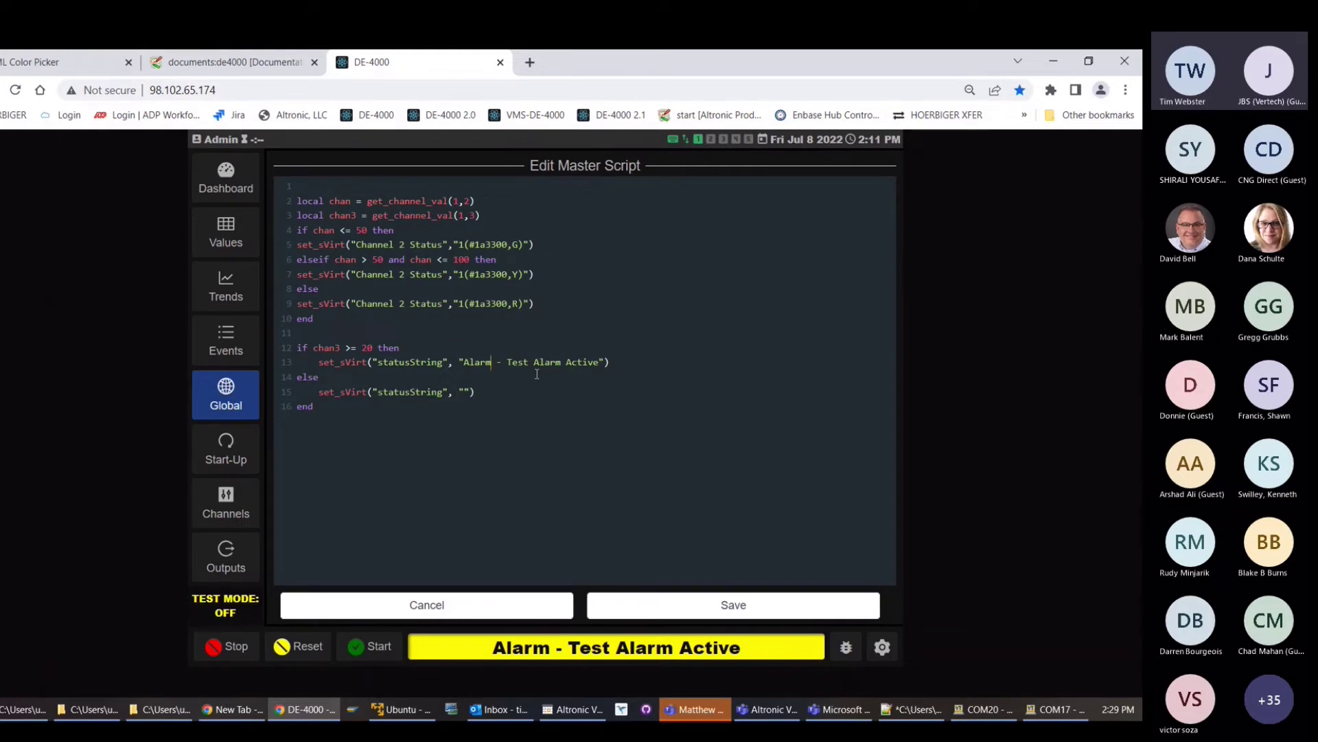
Highlight line 15's set_sVirt call clearing statusString and put the caret inside its empty quotes.
{"action": "left_click", "coordinate": [366, 393]}
{"action": "left_click_drag", "start_coordinate": [318, 393], "coordinate": [474, 397]}
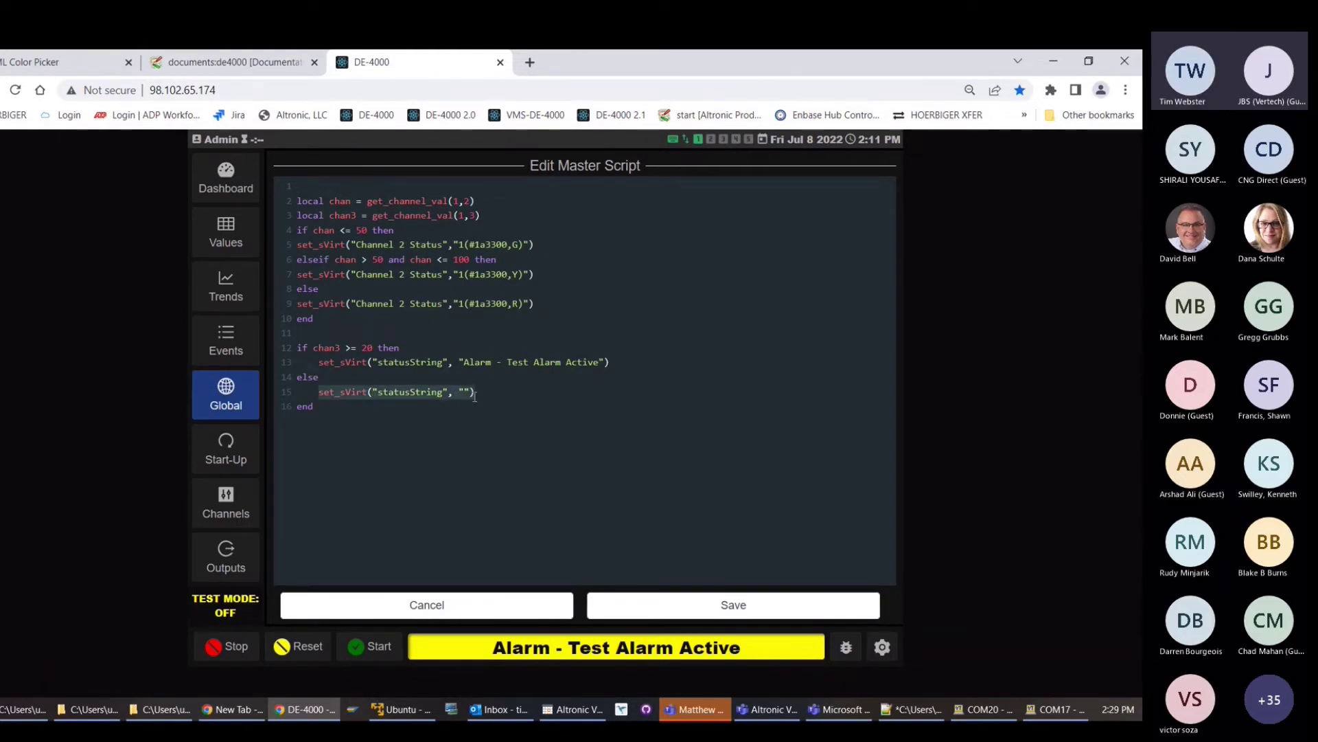
{"action": "left_click", "coordinate": [480, 392]}
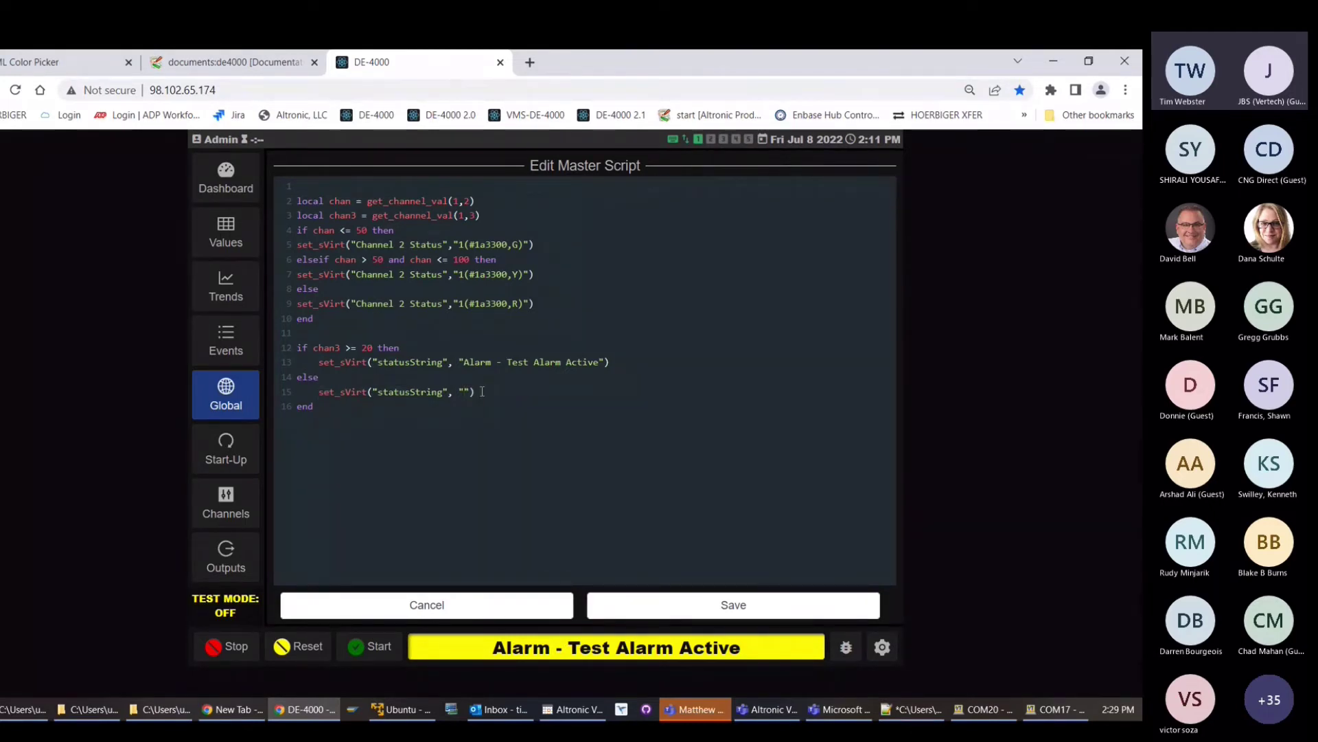
{"action": "key", "text": "Left"}
{"action": "key", "text": "Left"}
{"action": "left_click", "coordinate": [438, 605]}
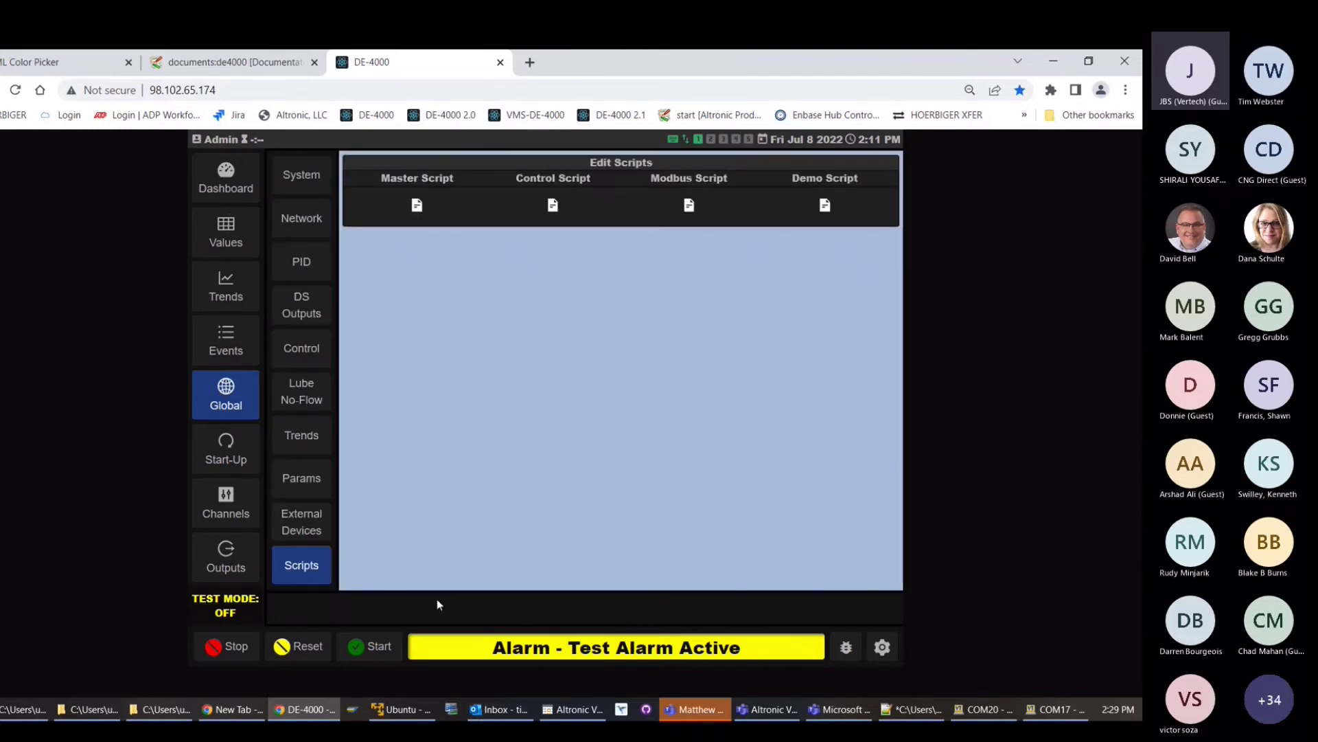
{"action": "left_click", "coordinate": [240, 190]}
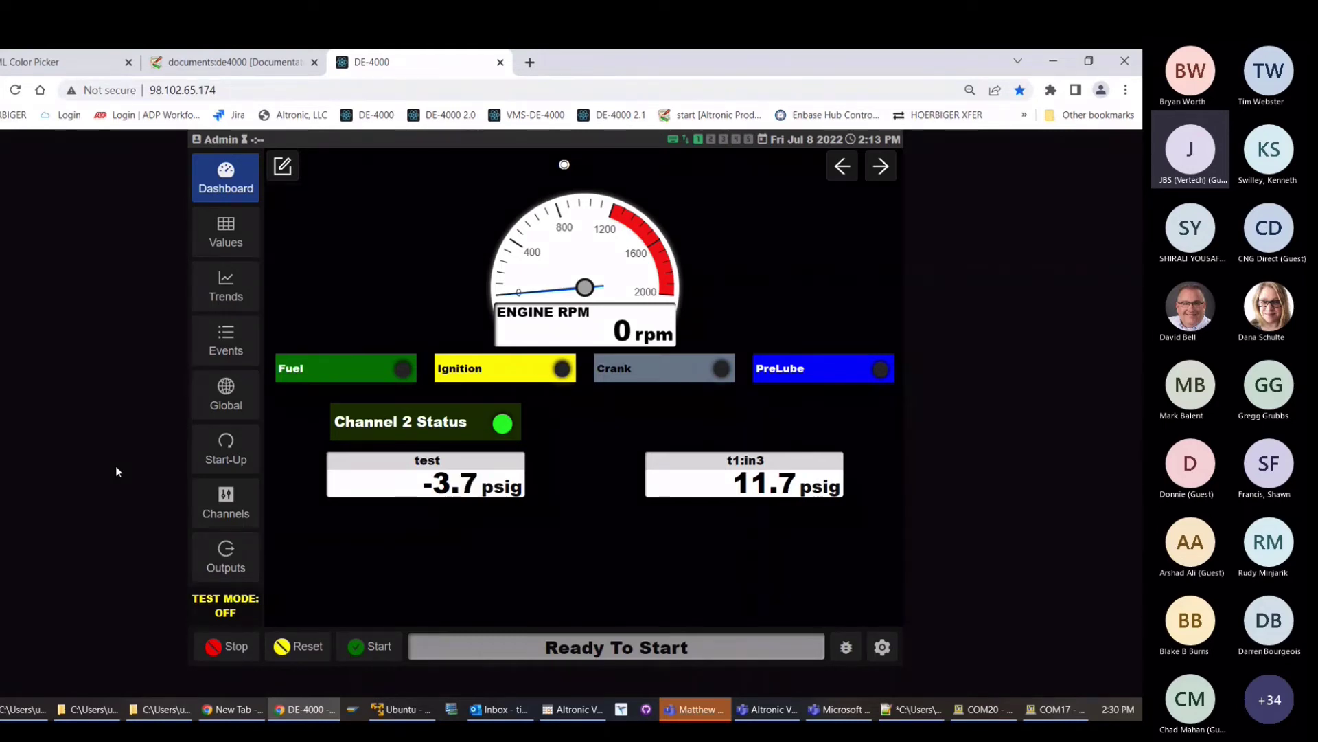
In the reopened Master Script, add 'local state = get_state()' as a new line 4.
{"action": "left_click", "coordinate": [213, 396]}
{"action": "left_click", "coordinate": [416, 206]}
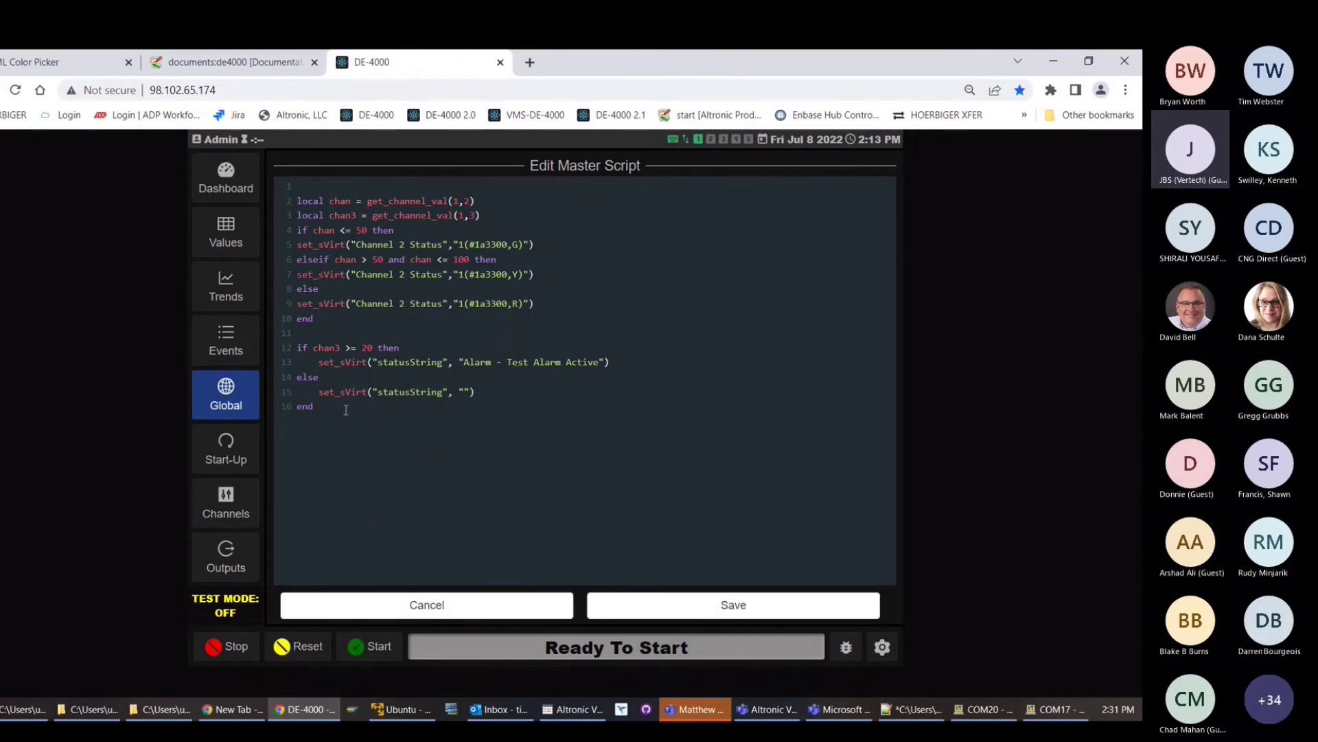
{"action": "left_click", "coordinate": [512, 211]}
{"action": "key", "text": "Return"}
{"action": "type", "text": "local sta"}
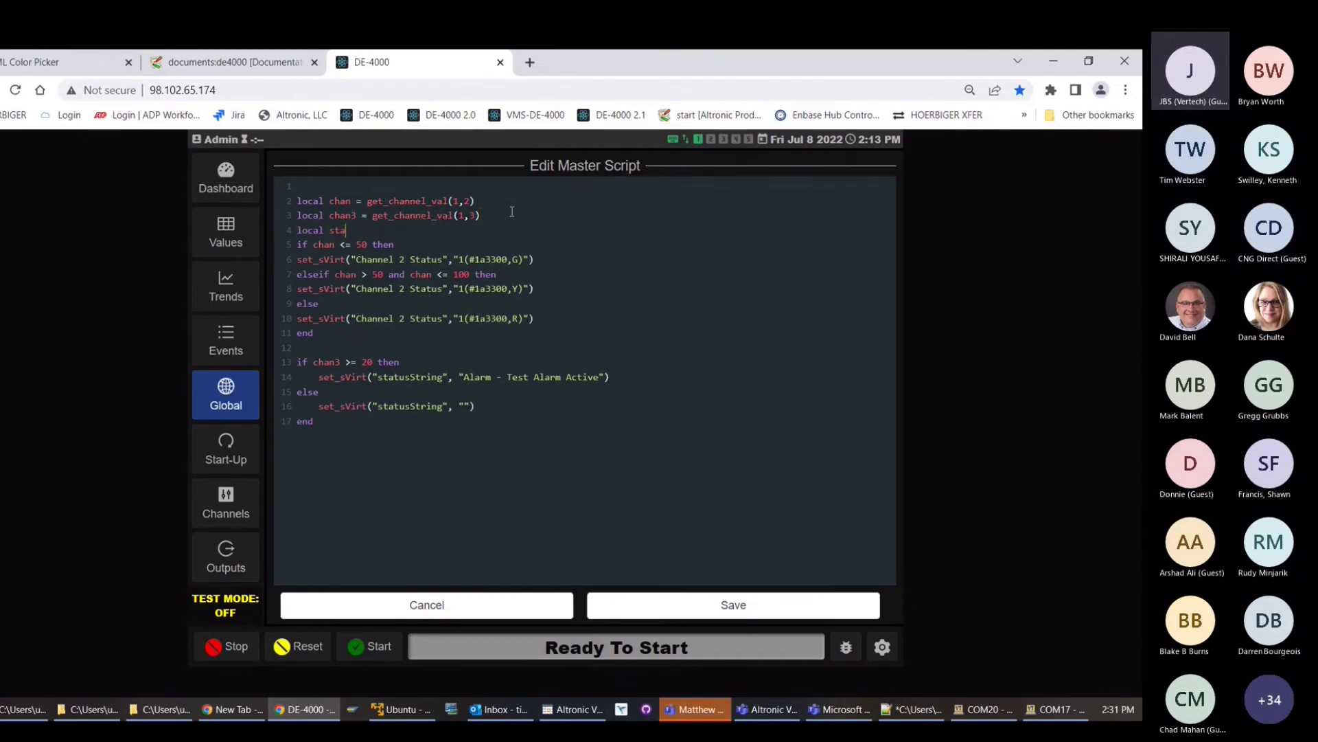
{"action": "type", "text": "te = get_state()"}
Wrap the chan3 alarm block in 'if state ~= 0 then … else … end'.
{"action": "left_click", "coordinate": [333, 351]}
{"action": "key", "text": "Return"}
{"action": "key", "text": "Return"}
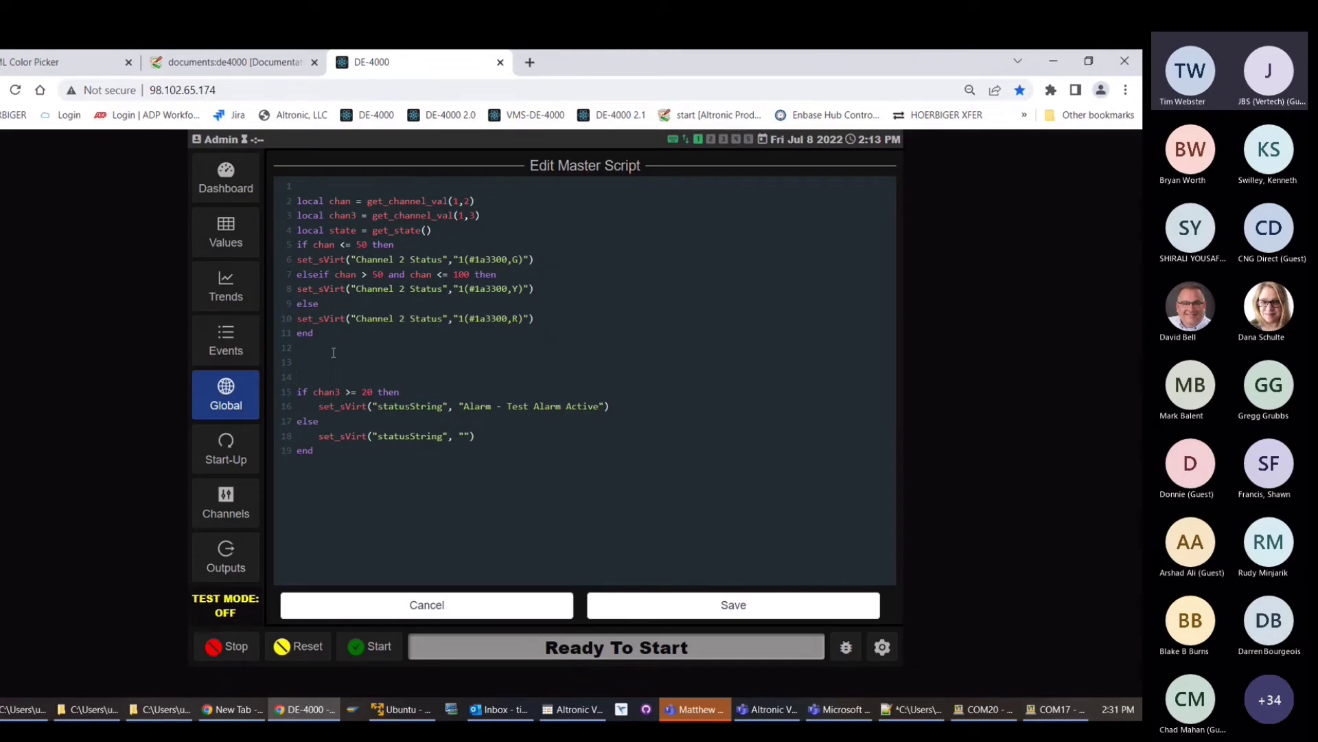
{"action": "type", "text": "if state ~="}
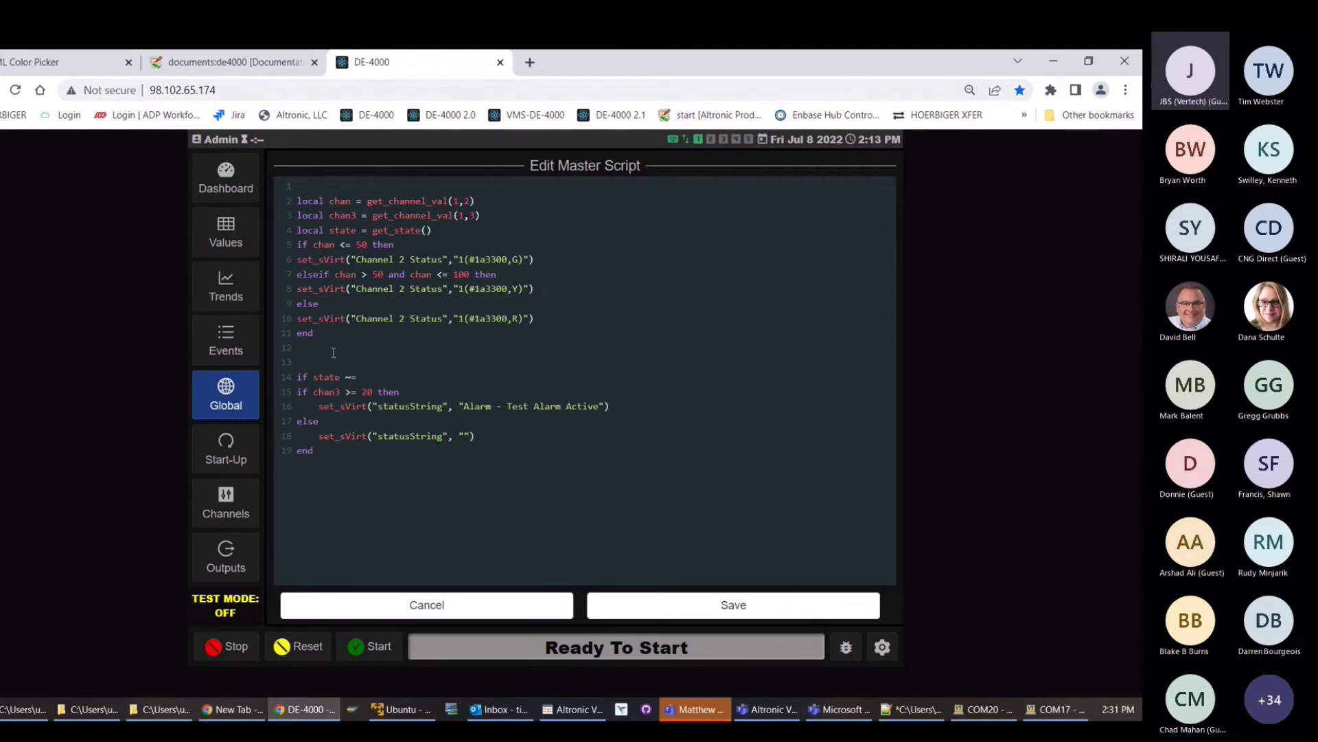
{"action": "type", "text": "0"}
{"action": "key", "text": "BackSpace"}
{"action": "type", "text": "0 then"}
{"action": "key", "text": "Return"}
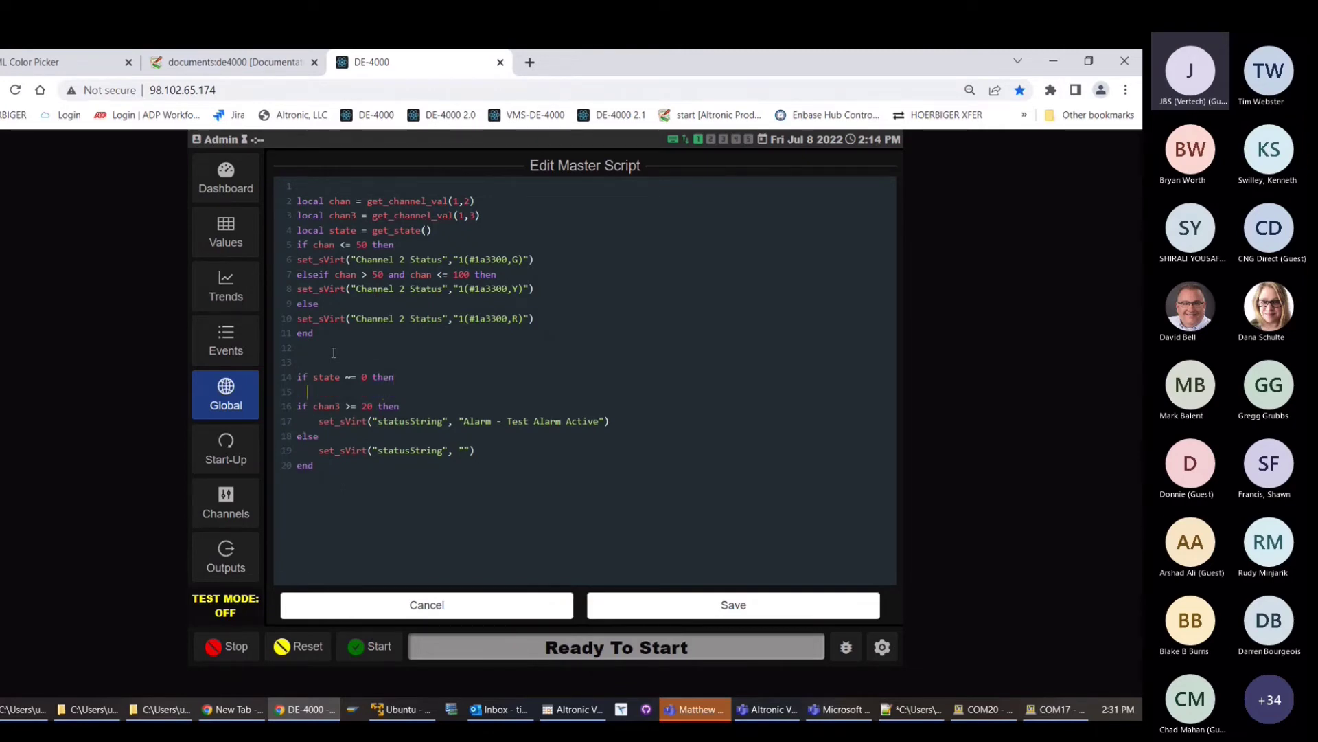
{"action": "key", "text": "Return"}
{"action": "type", "text": "else"}
{"action": "key", "text": "Return"}
{"action": "type", "text": "end"}
Copy the set_sVirt("statusString", "") statement into the else branch.
{"action": "key", "text": "Up"}
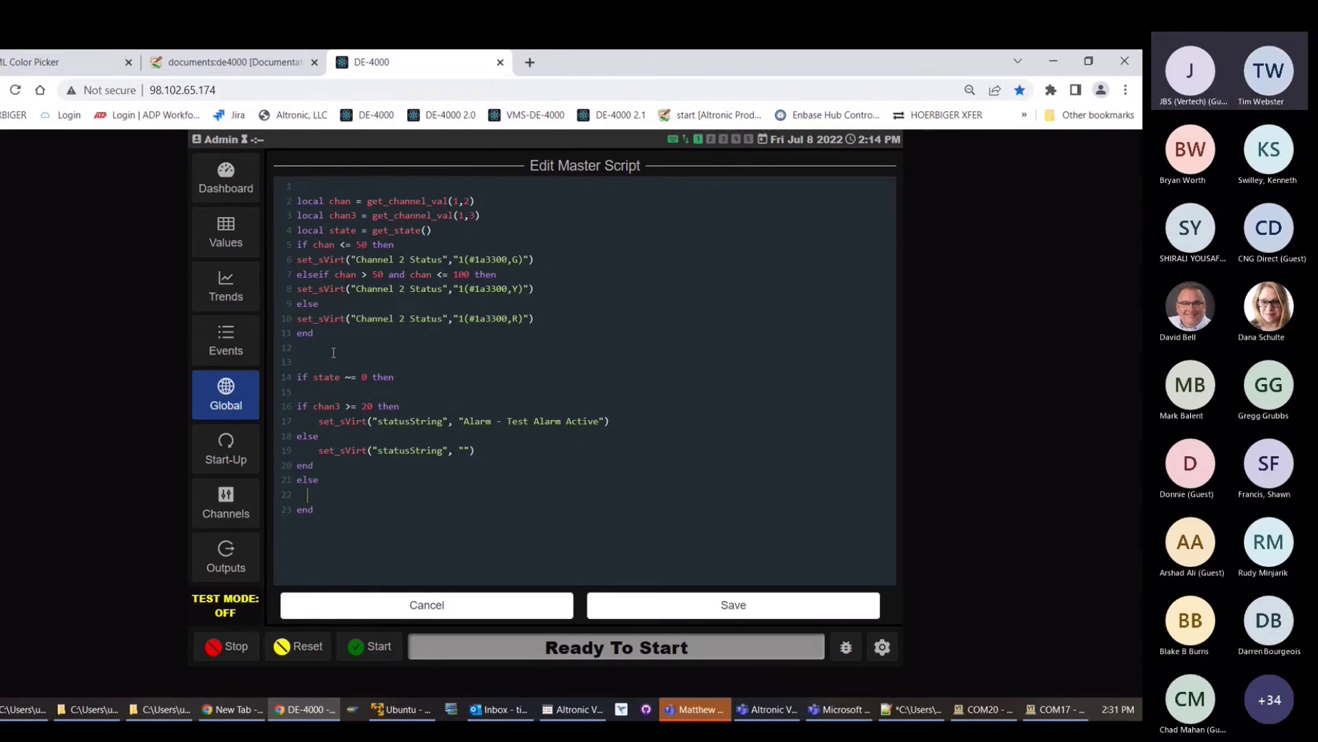
{"action": "key", "text": "Up"}
{"action": "key", "text": "Up"}
{"action": "key", "text": "Up"}
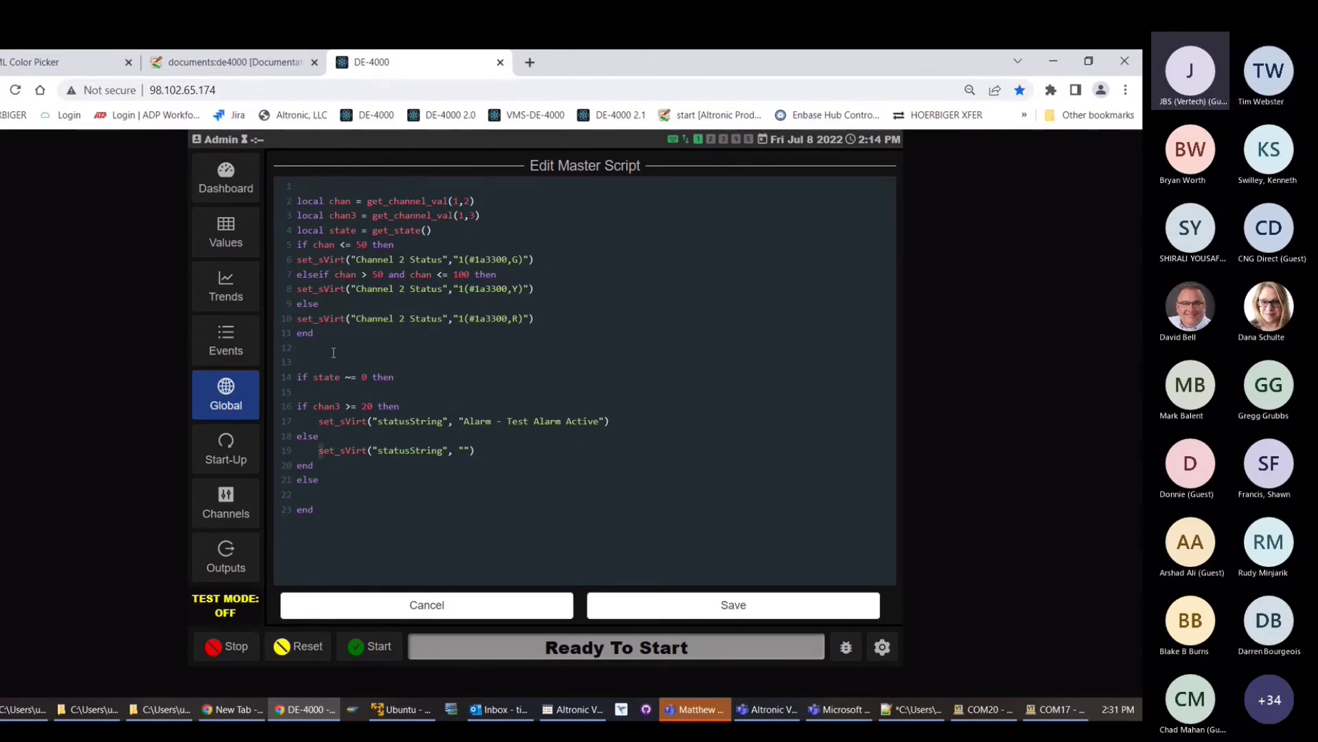
{"action": "key", "text": "shift+End"}
{"action": "key", "text": "ctrl+c"}
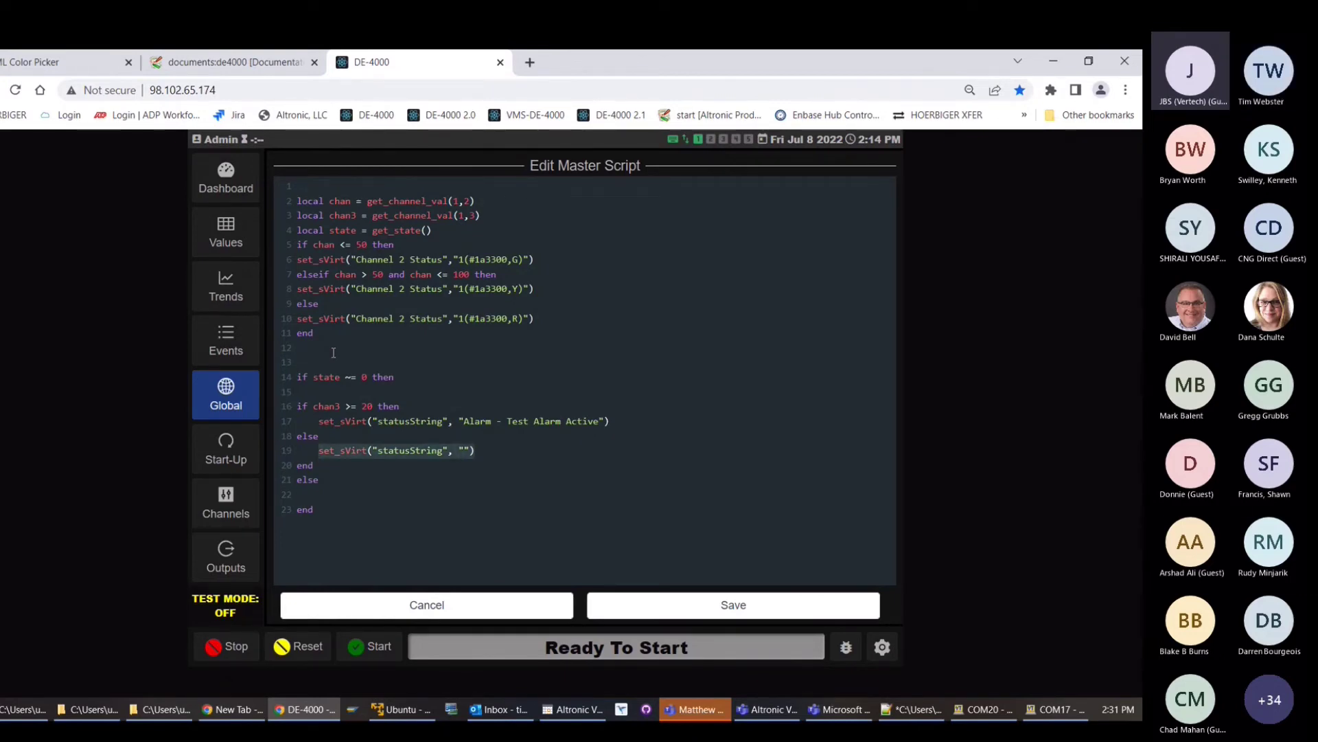
{"action": "key", "text": "Down"}
{"action": "key", "text": "Down"}
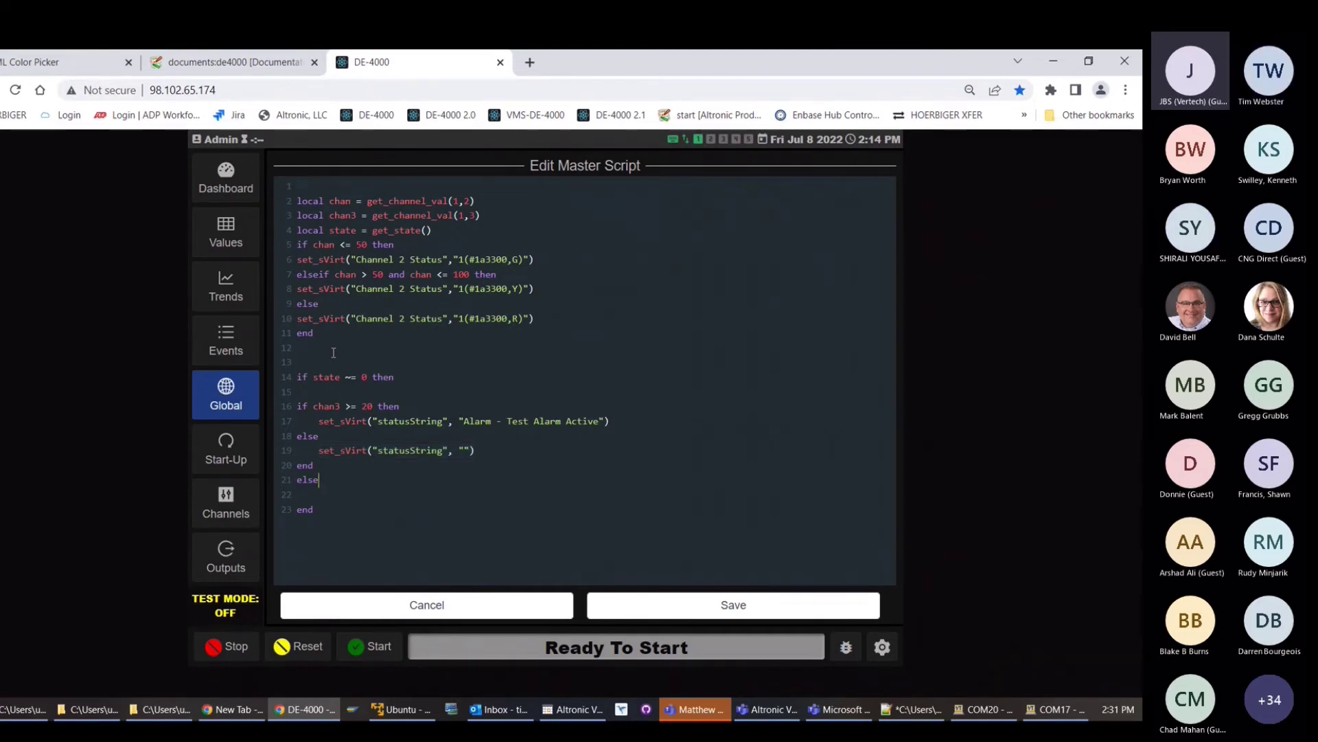
{"action": "key", "text": "Down"}
{"action": "key", "text": "ctrl+v"}
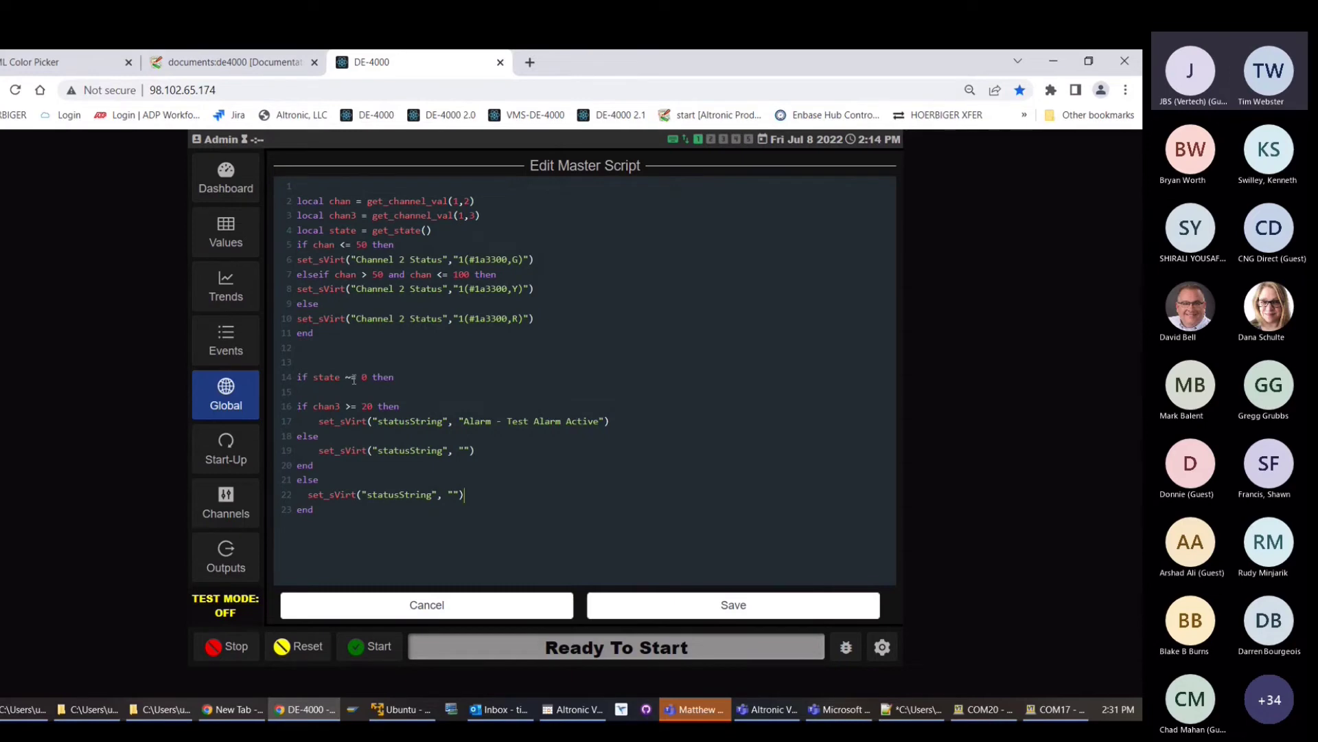
Highlight the chan3 alarm block on lines 16–20 and the else-branch clearing statement on line 22.
{"action": "left_click_drag", "start_coordinate": [299, 406], "coordinate": [426, 470]}
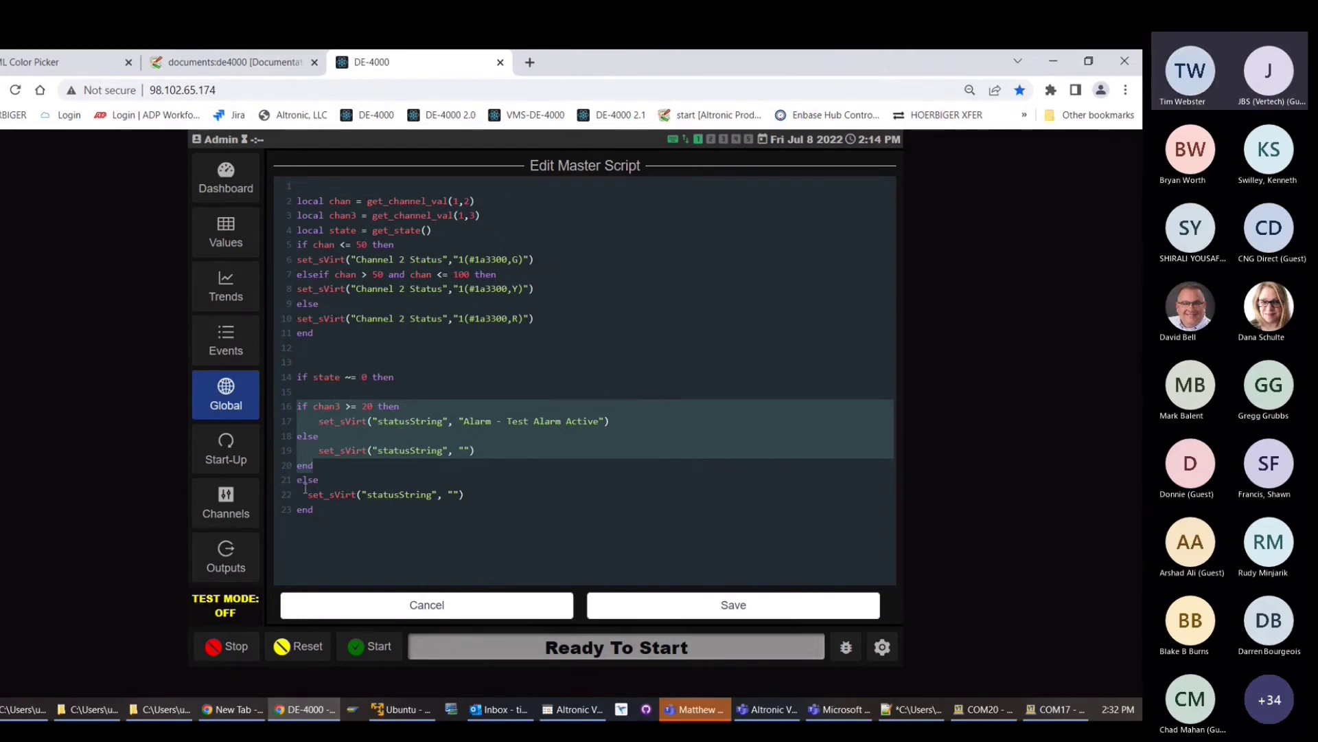
{"action": "left_click_drag", "start_coordinate": [308, 496], "coordinate": [464, 496]}
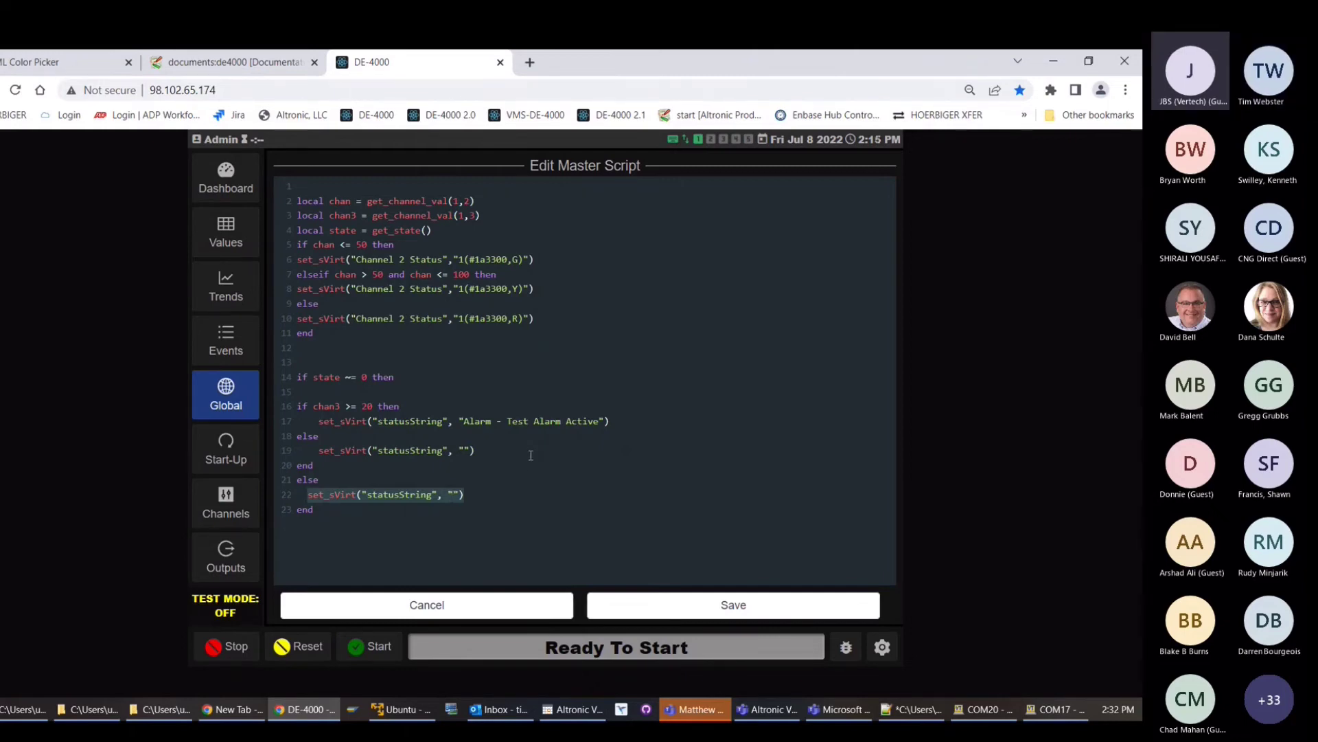
Close the Master Script editor and view the Dashboard, reading Ready To Start with t1:in3 at 11.7 psig.
{"action": "left_click", "coordinate": [444, 607]}
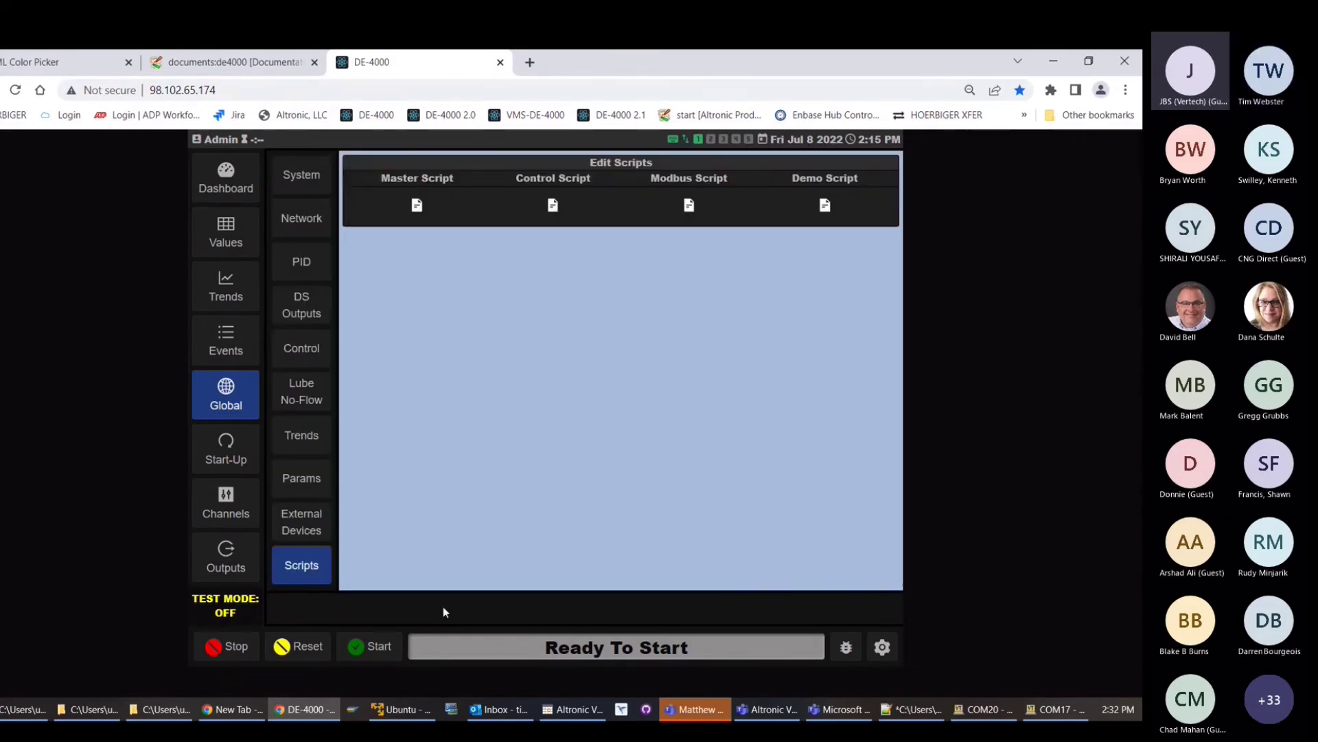
{"action": "left_click", "coordinate": [222, 194]}
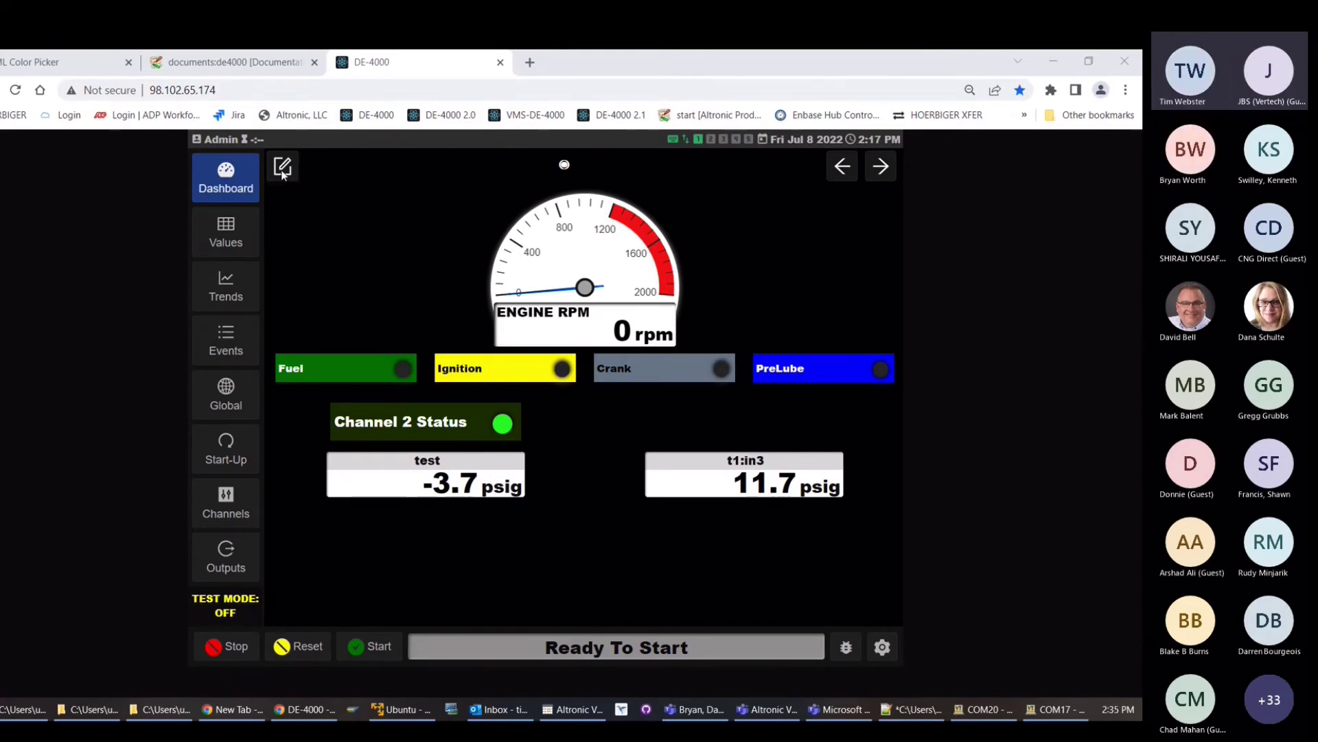
Turn on dashboard editing, add a new empty dashboard page, and leave edit mode.
{"action": "left_click", "coordinate": [282, 173]}
{"action": "left_click", "coordinate": [283, 173]}
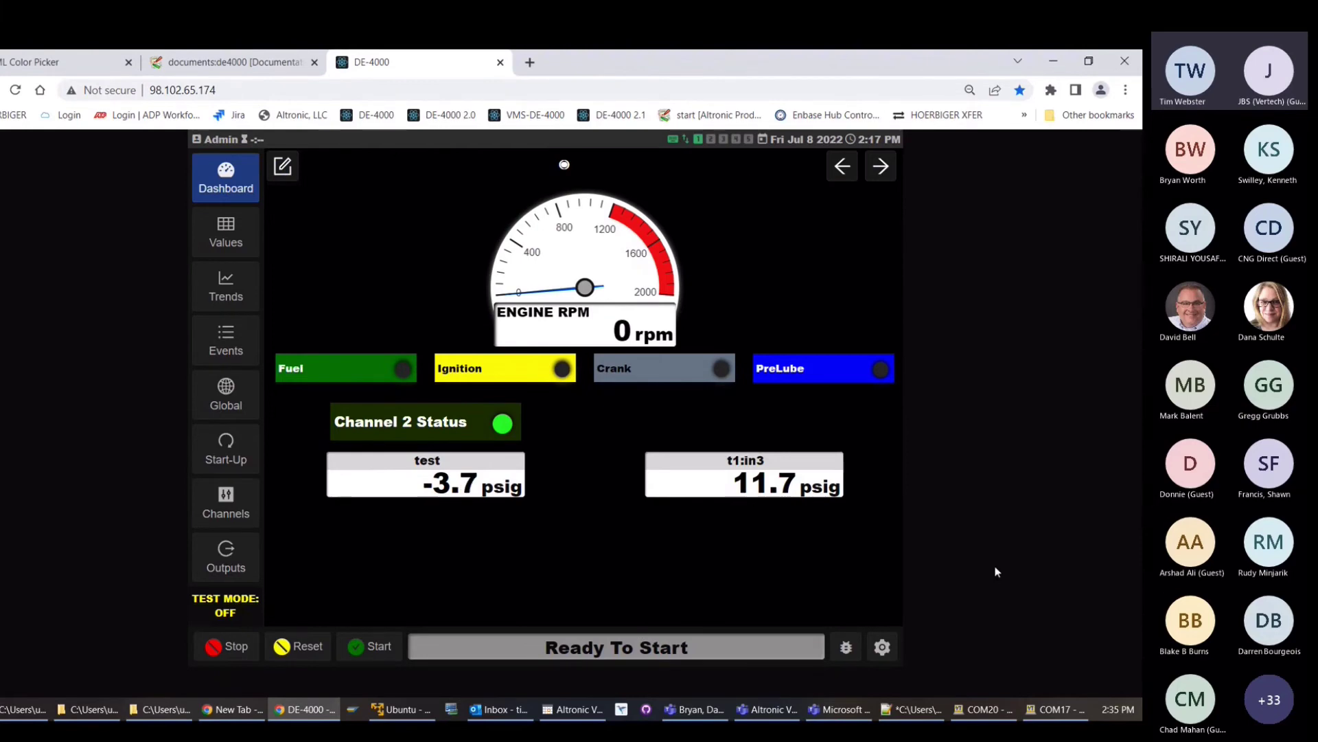
{"action": "left_click", "coordinate": [283, 167]}
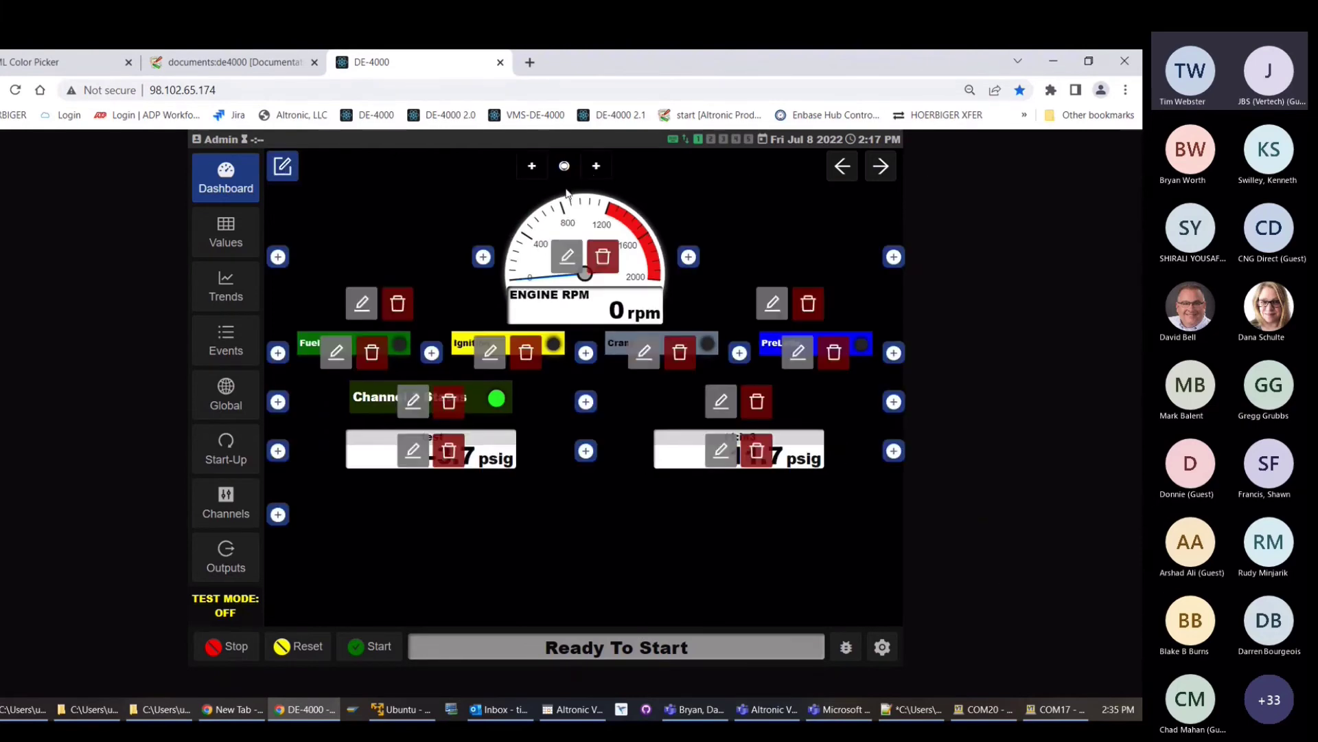
{"action": "left_click", "coordinate": [596, 168]}
{"action": "left_click", "coordinate": [282, 168]}
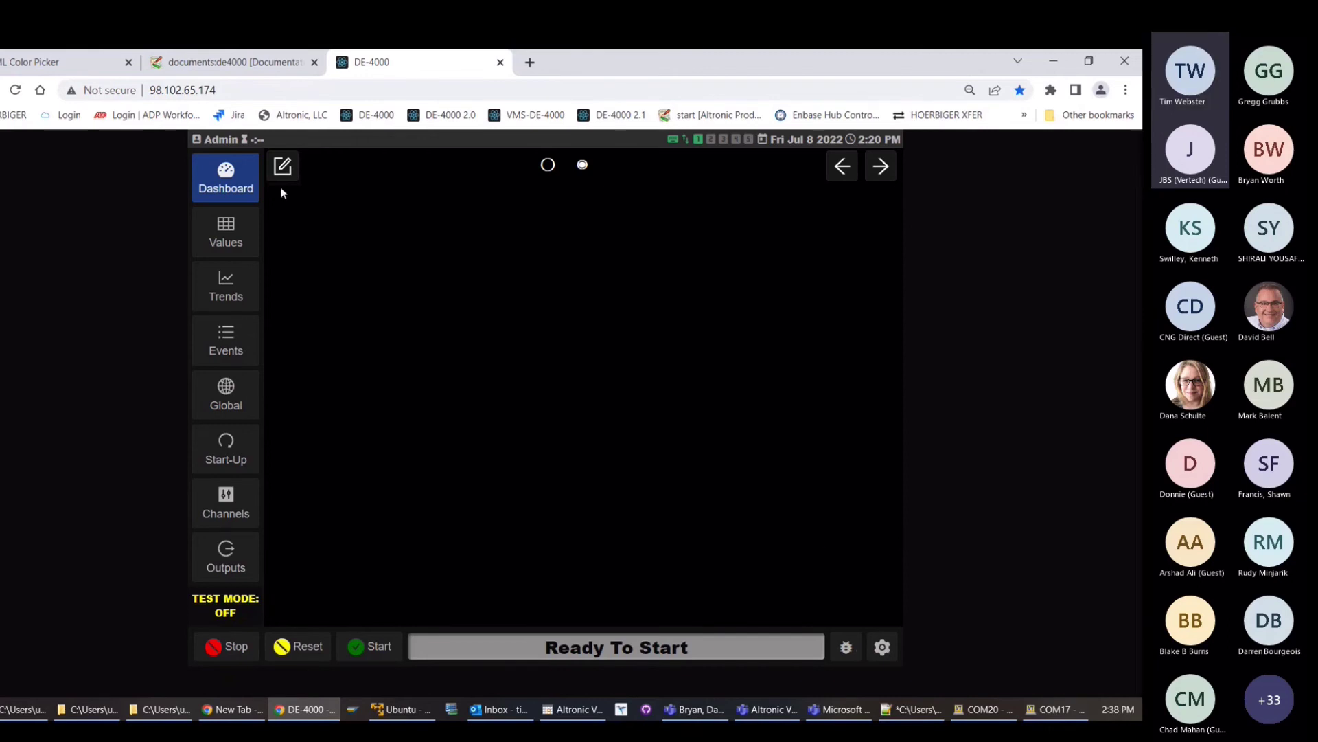
Leave the scripts page for the dashboard view, still on the empty page with the engine Ready To Start.
{"action": "left_click", "coordinate": [221, 408]}
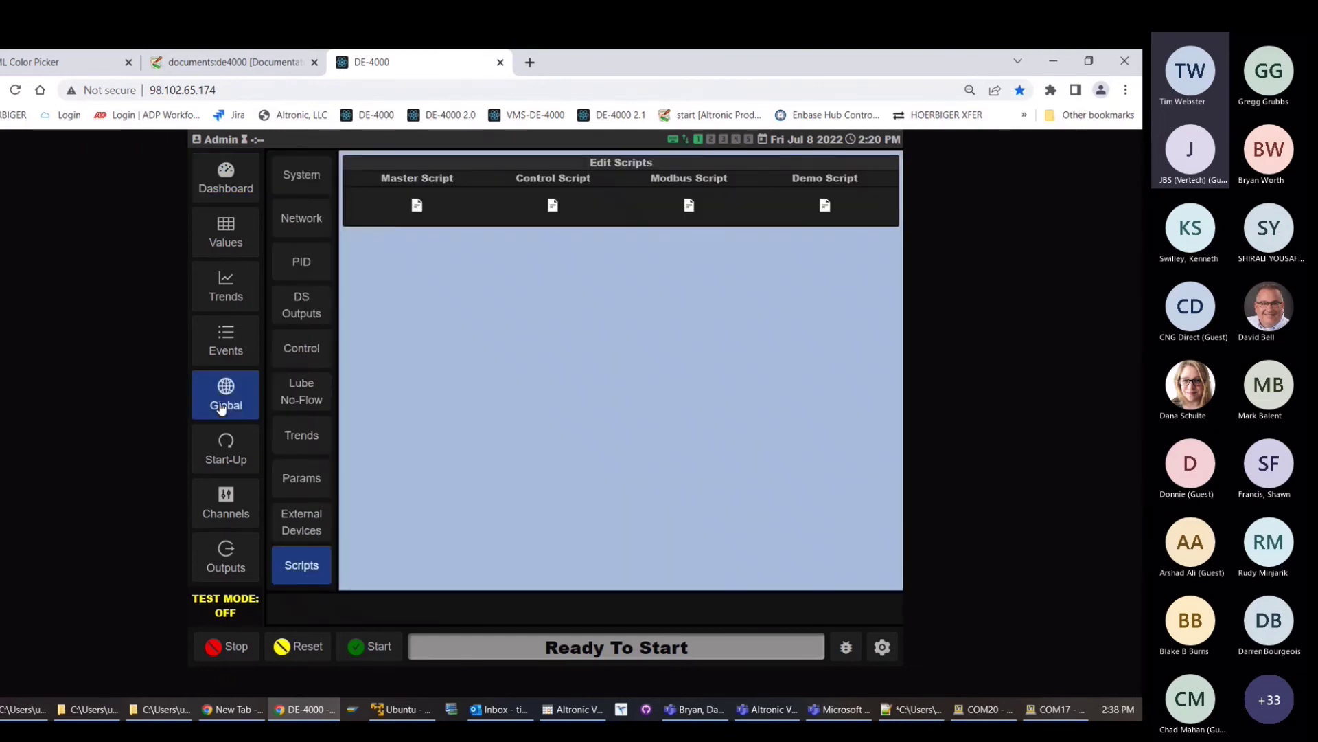
{"action": "left_click", "coordinate": [221, 180]}
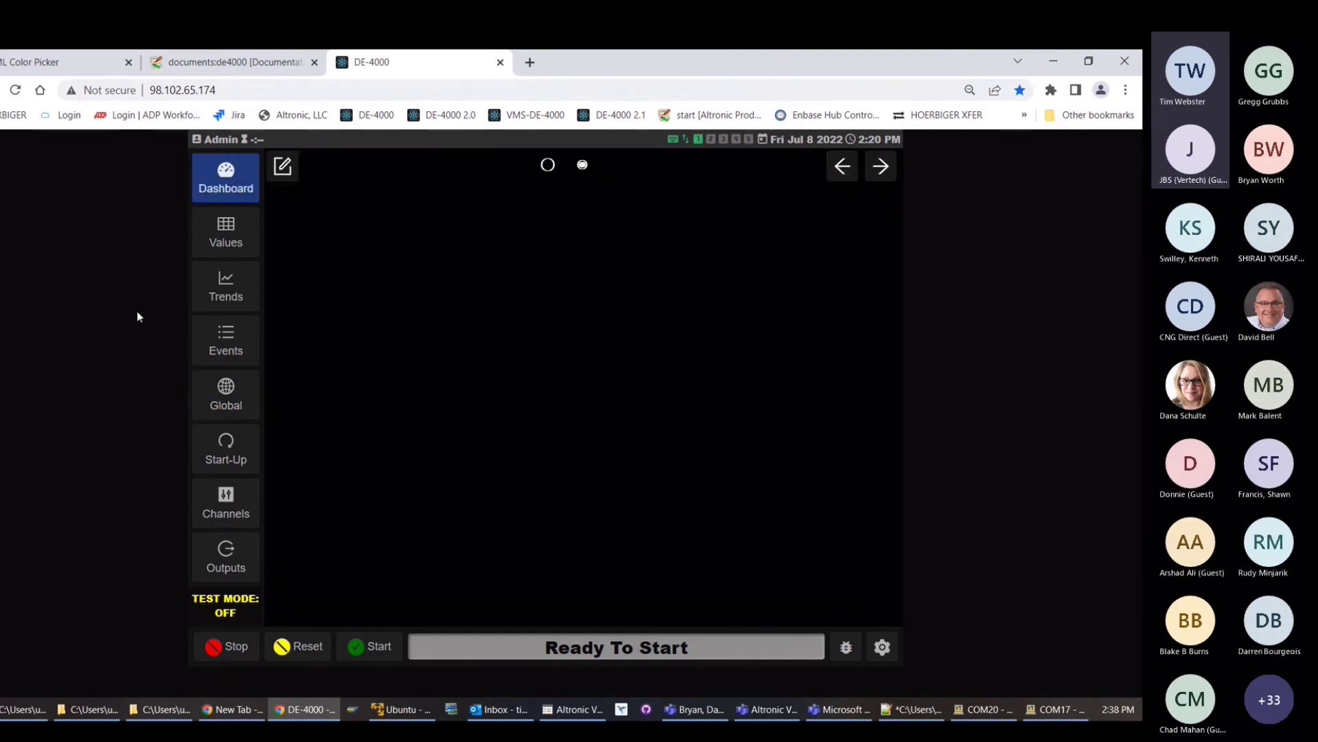